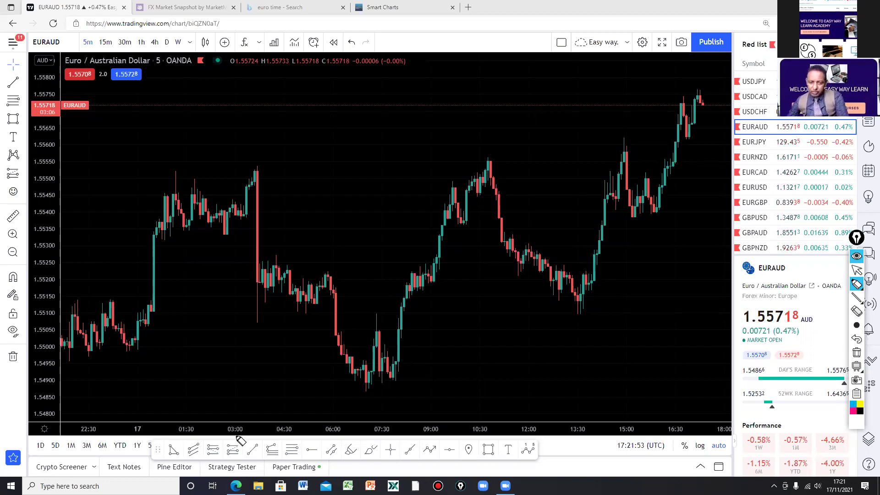
Leave the eraser and pan the 5-minute chart back through the 16 Nov candles
click(857, 271)
mouse_move(647, 250)
mouse_down()
mouse_move(417, 303)
mouse_move(368, 358)
mouse_up()
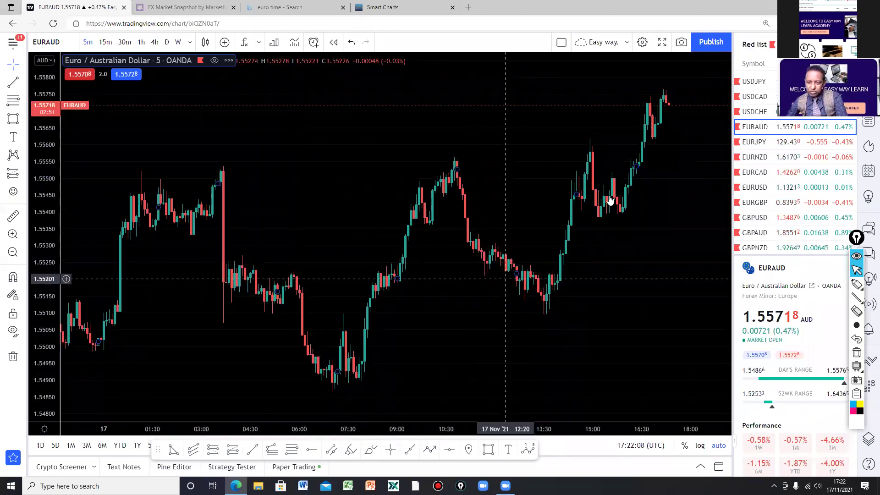
drag(267, 270, 481, 275)
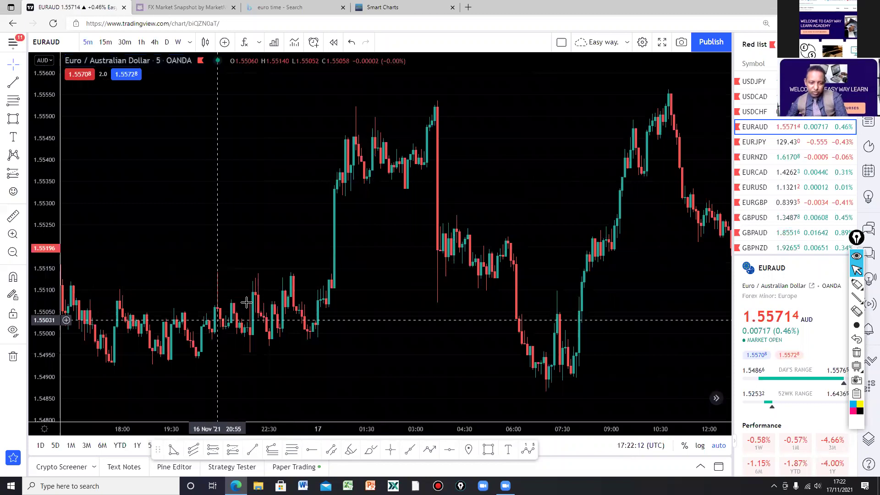
drag(318, 320, 479, 307)
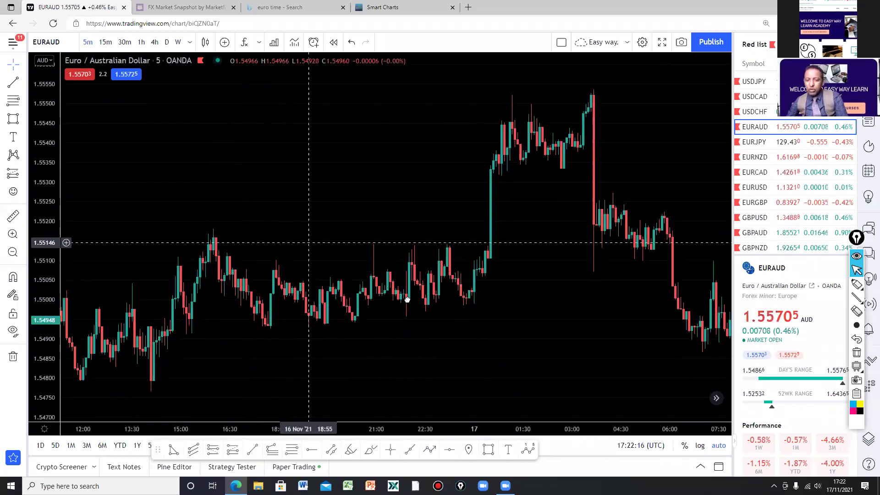
scroll(160, 311, right, 10)
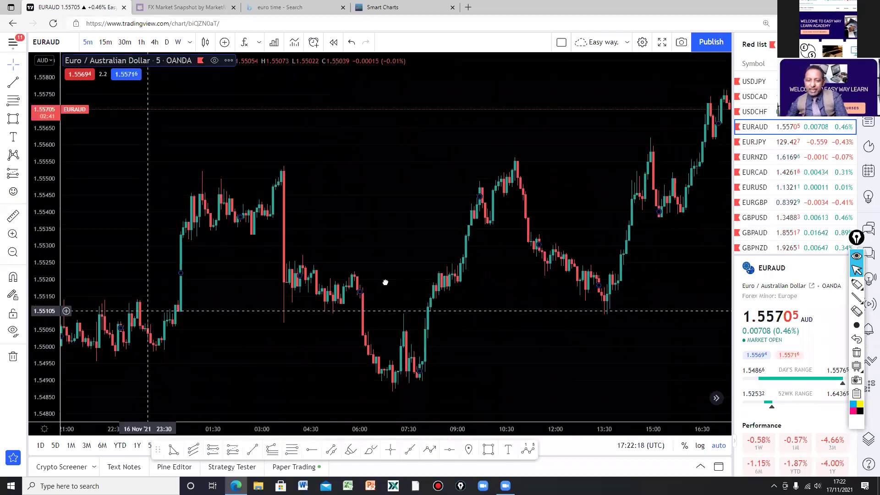
scroll(297, 270, right, 3)
scroll(297, 270, right, 5)
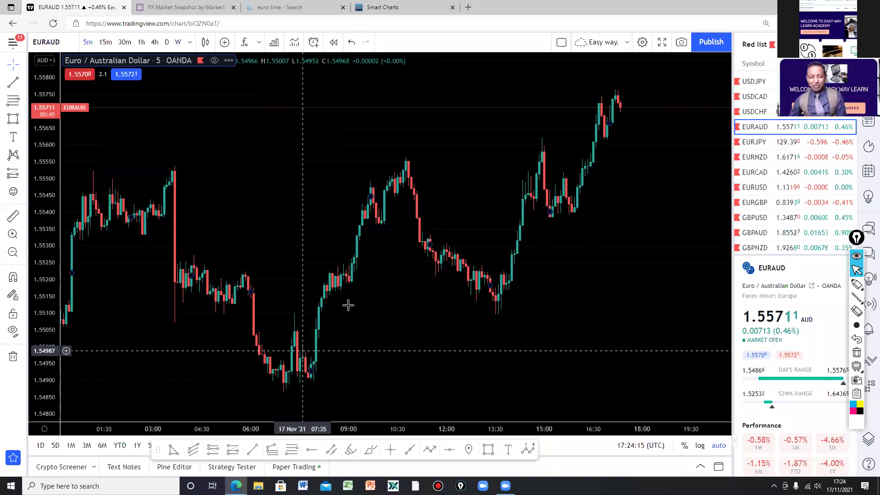
mouse_move(381, 377)
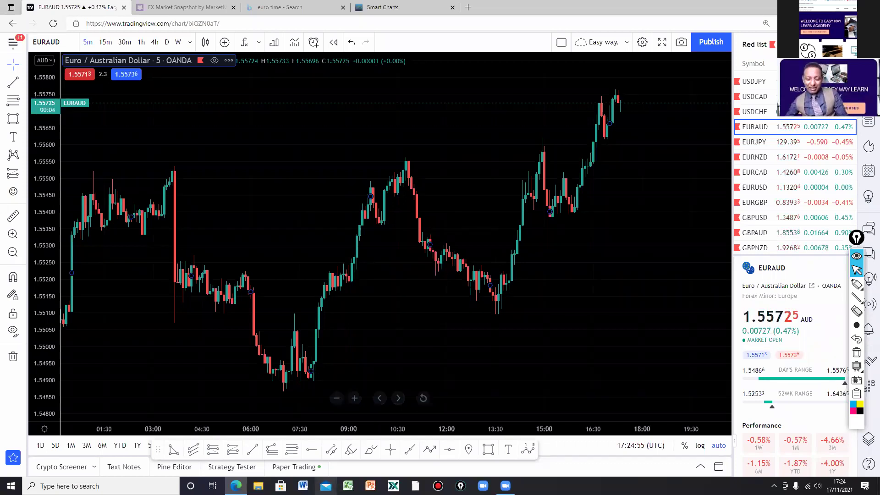
Zoom the time axis in on the 17 Nov session, roughly 05:00 to 18:00
scroll(319, 350, up, 1)
scroll(320, 350, up, 1)
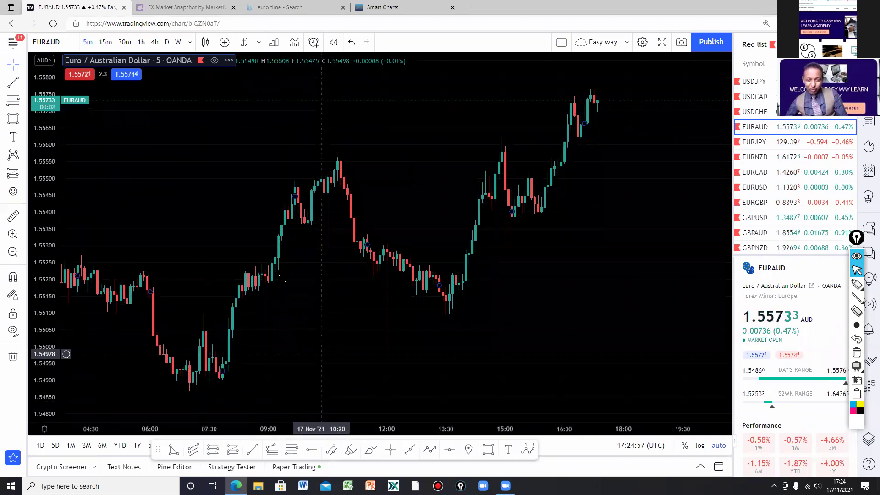
mouse_move(299, 274)
mouse_down()
mouse_move(396, 268)
mouse_move(387, 272)
mouse_up()
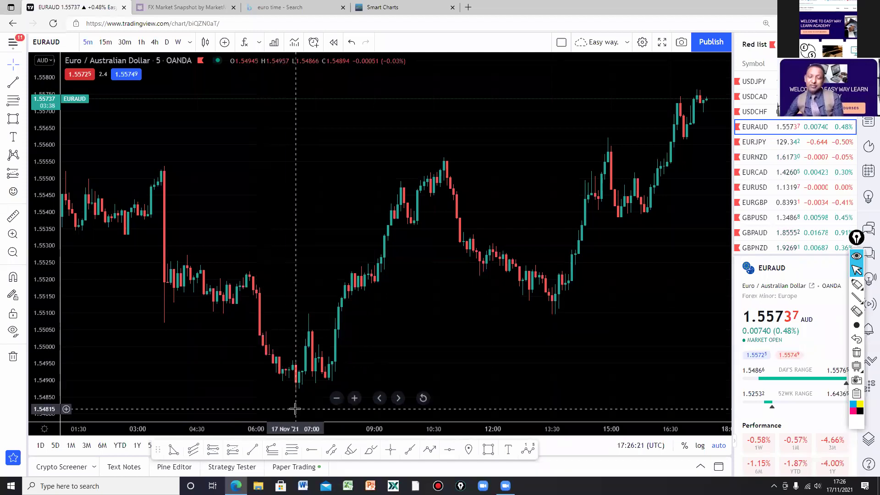
scroll(216, 356, up, 2)
scroll(217, 355, up, 1)
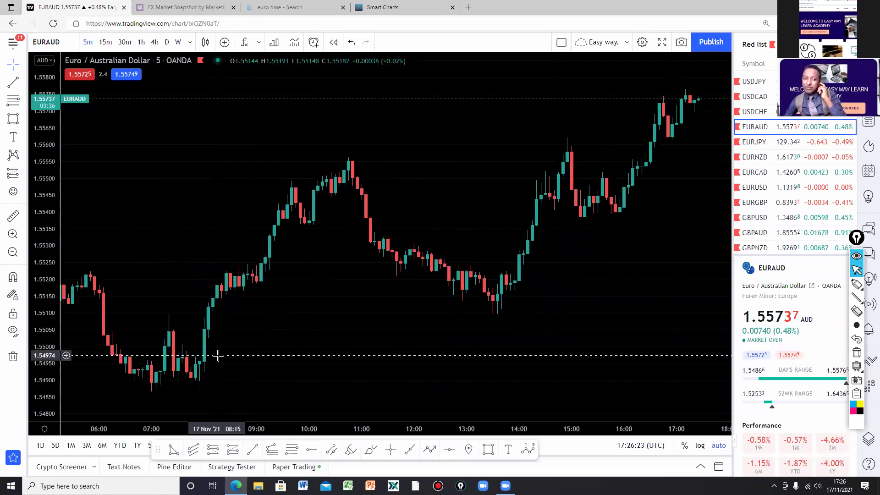
scroll(218, 355, down, 2)
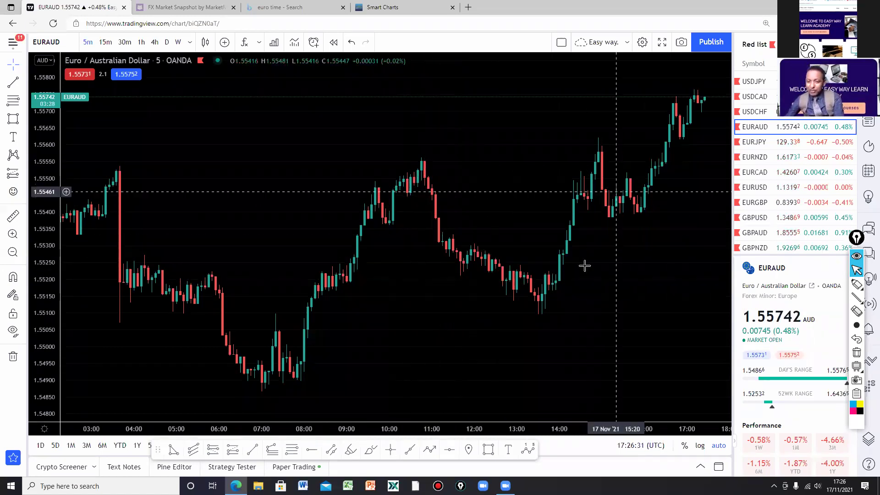
scroll(582, 269, up, 1)
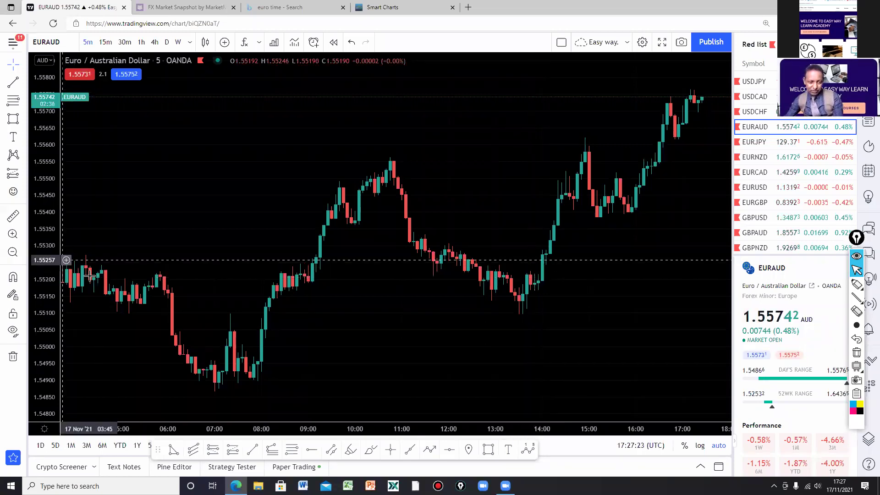
Pan the 5-minute chart back to 16 Nov, then forward to frame 17 Nov 01:00–14:00
drag(210, 281, 324, 281)
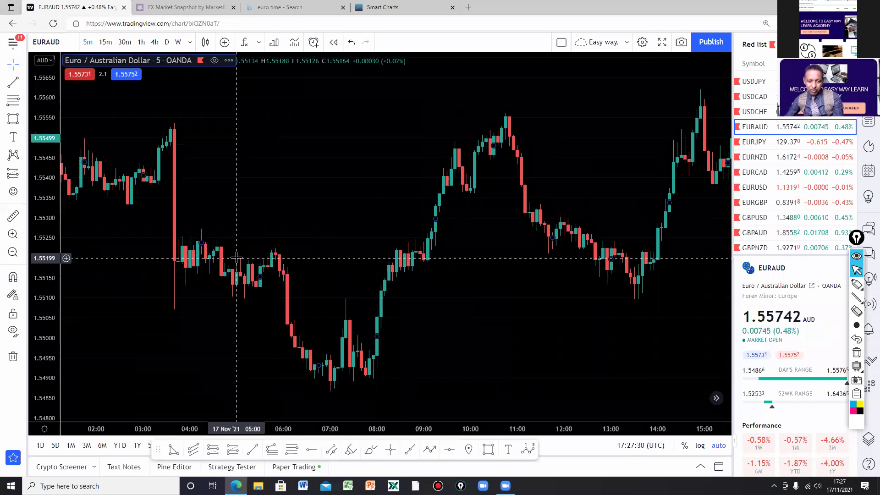
mouse_move(446, 181)
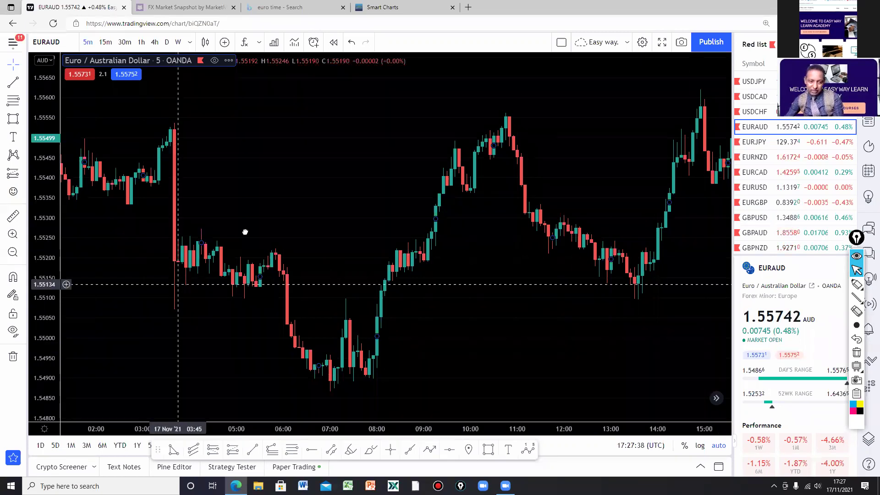
mouse_move(286, 326)
mouse_down()
mouse_move(402, 272)
mouse_move(430, 281)
mouse_up()
drag(474, 170, 500, 89)
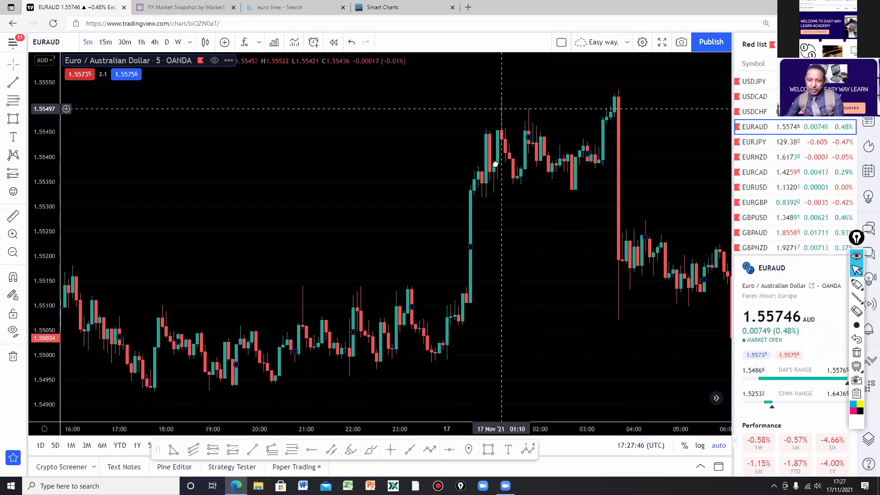
scroll(513, 268, right, 3)
drag(416, 270, 338, 269)
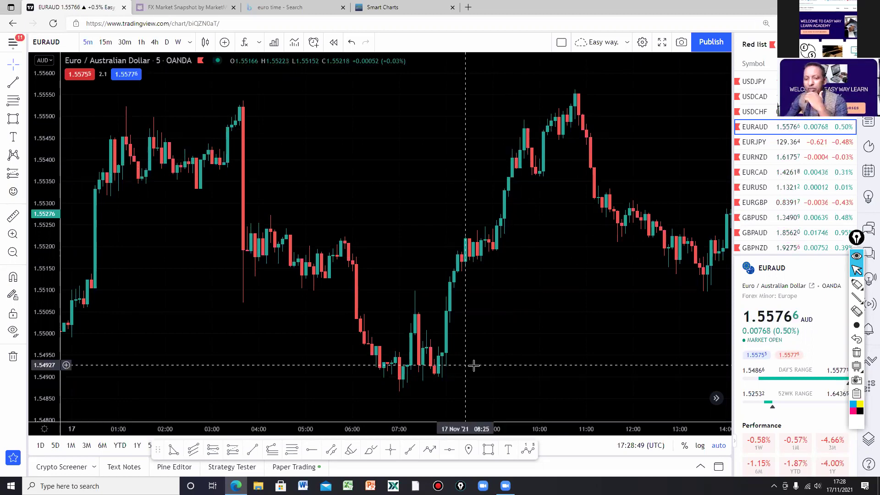
mouse_move(477, 365)
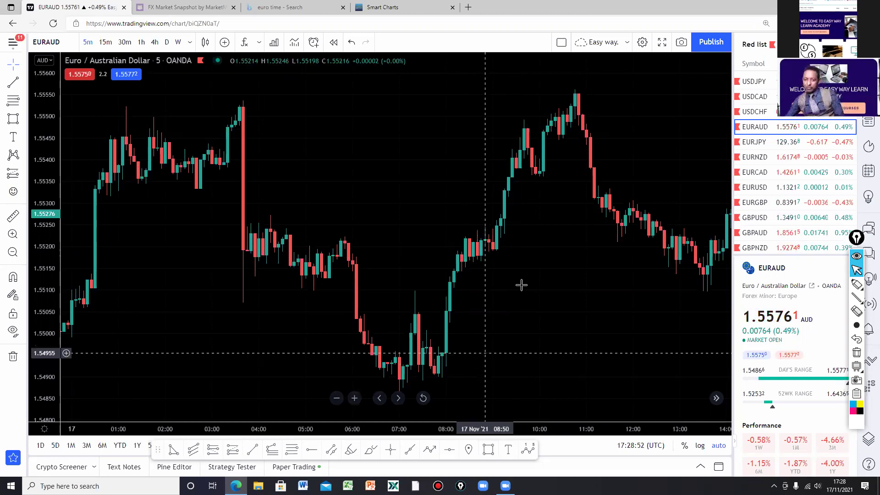
Zoom out and move the 5-minute chart left until the 11–12 Nov candles show
scroll(520, 285, down, 3)
scroll(521, 291, down, 3)
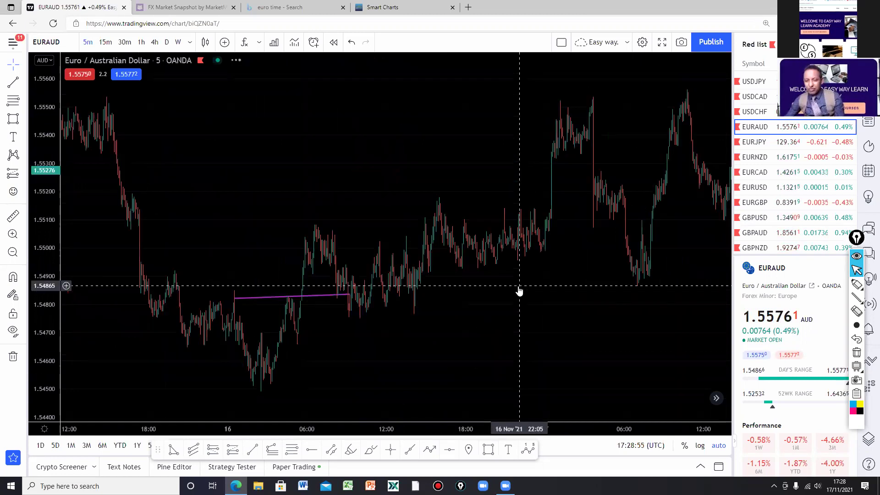
scroll(589, 310, down, 1)
scroll(474, 274, right, 2)
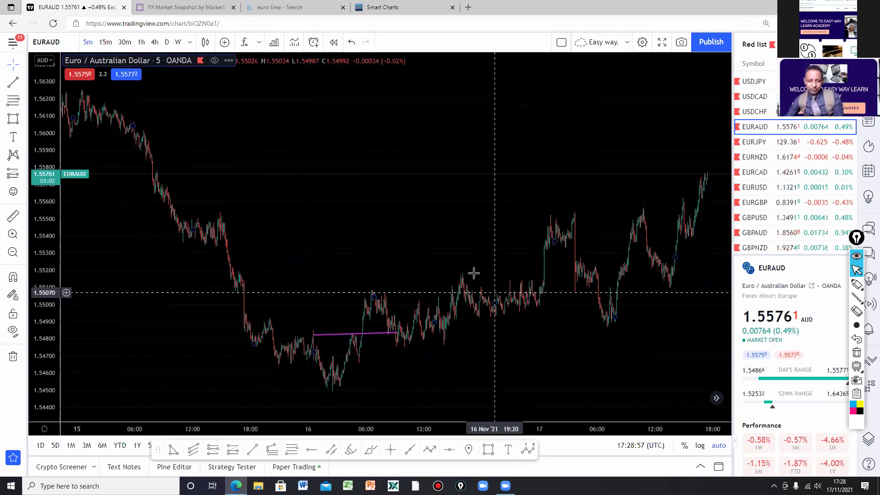
scroll(313, 388, right, 1)
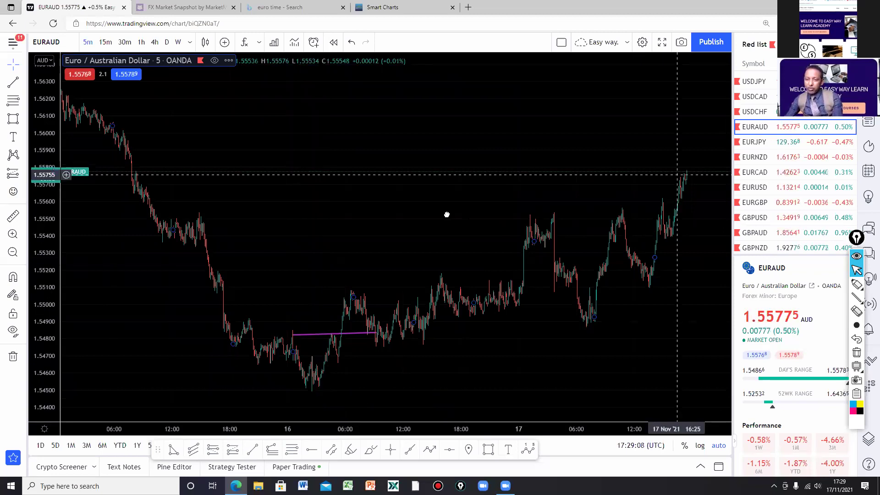
scroll(447, 215, right, 5)
drag(161, 122, 322, 164)
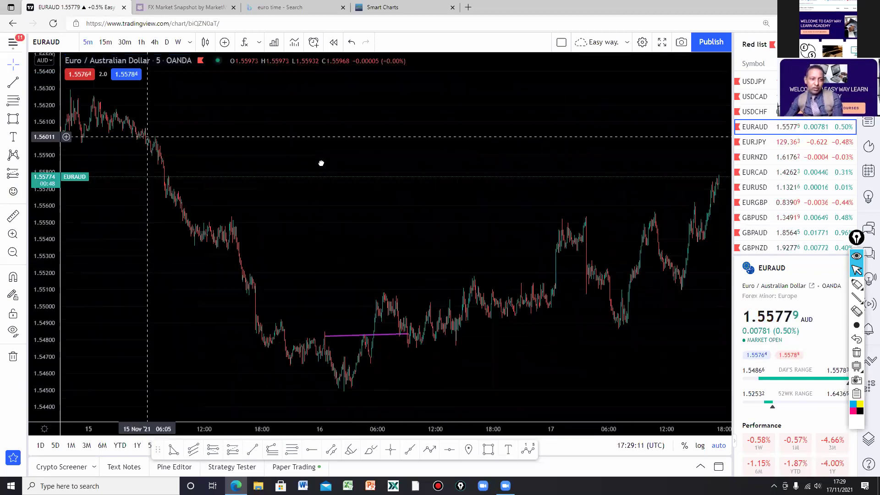
scroll(566, 181, left, 10)
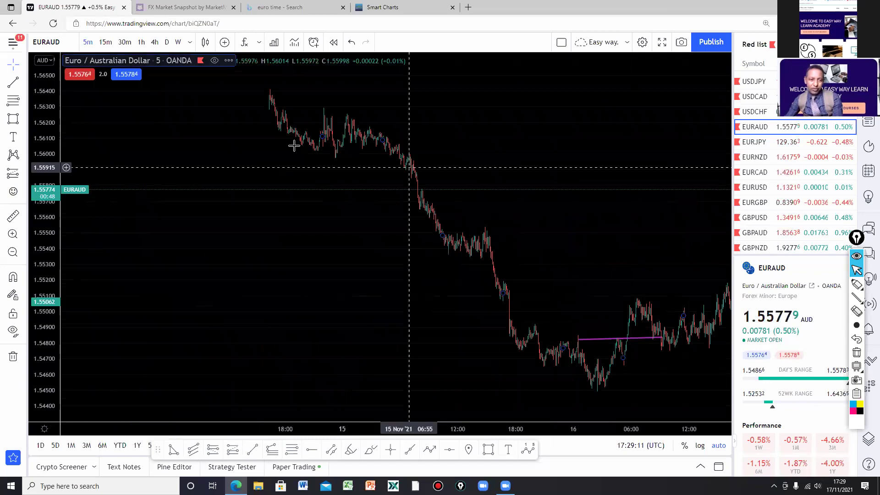
scroll(564, 228, left, 5)
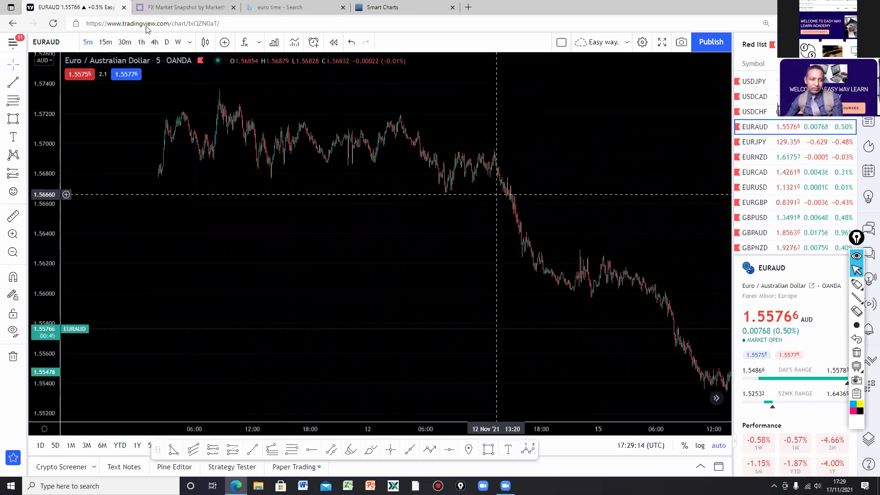
scroll(418, 177, left, 10)
Switch EURAUD to the 1D timeframe and zoom out to show 2016–2020, including the March 2020 spike
click(167, 42)
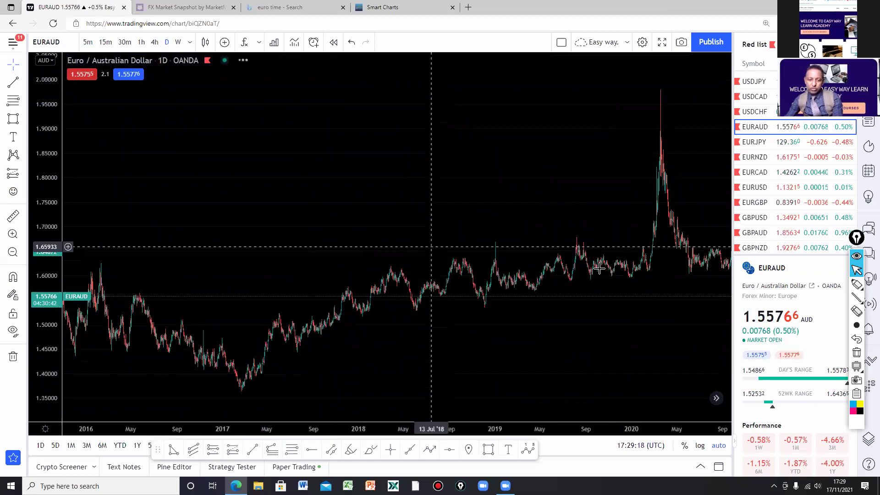
scroll(600, 275, down, 3)
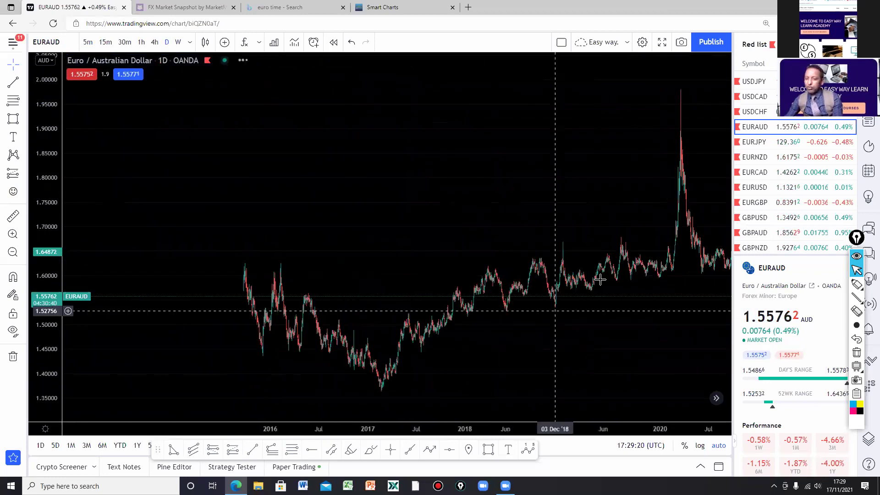
scroll(569, 289, up, 2)
scroll(563, 288, up, 2)
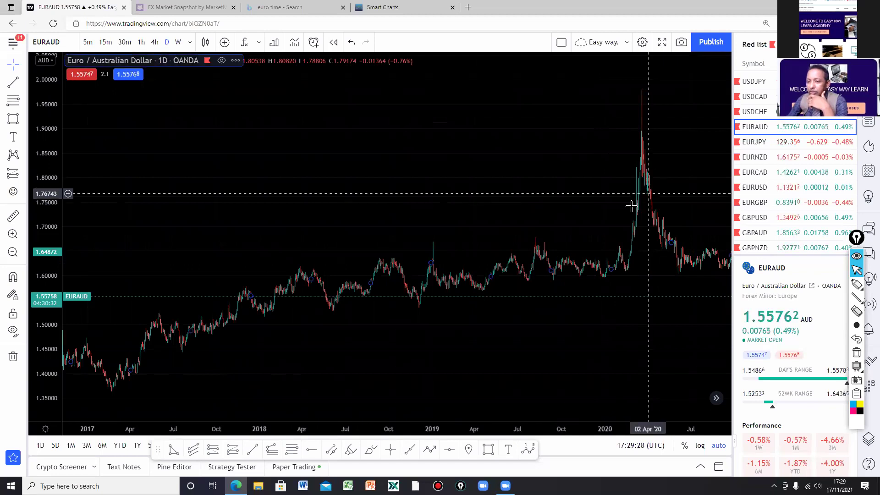
scroll(632, 207, up, 3)
scroll(629, 209, up, 2)
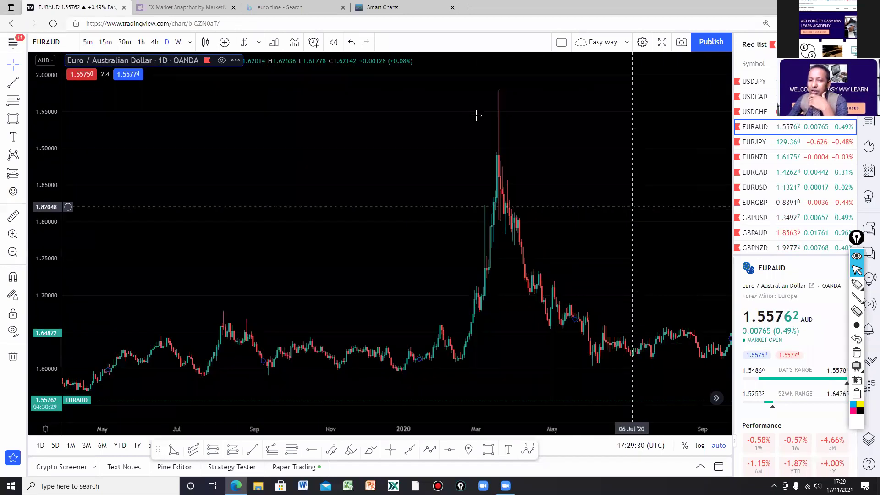
scroll(473, 114, up, 2)
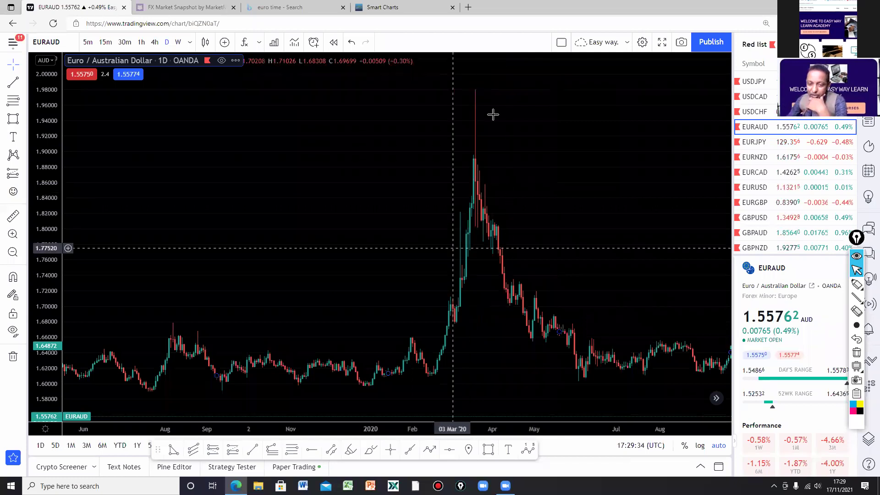
mouse_move(448, 349)
scroll(344, 383, up, 2)
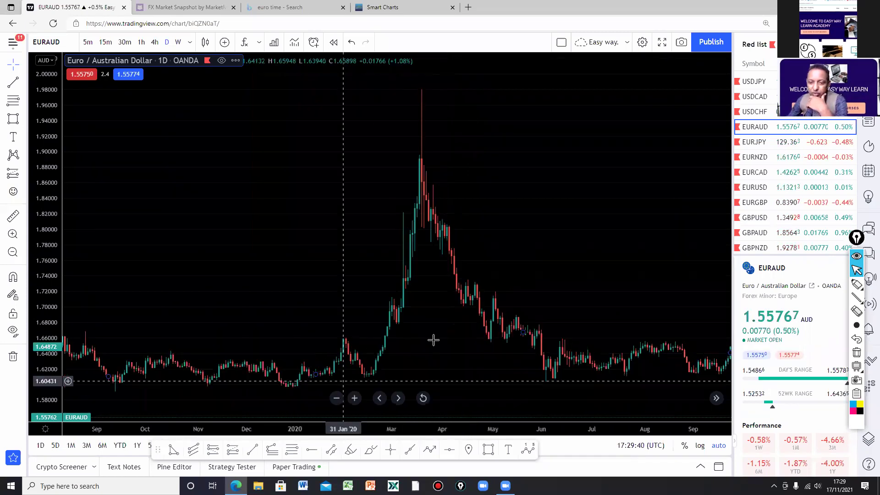
scroll(433, 340, down, 3)
scroll(434, 340, down, 3)
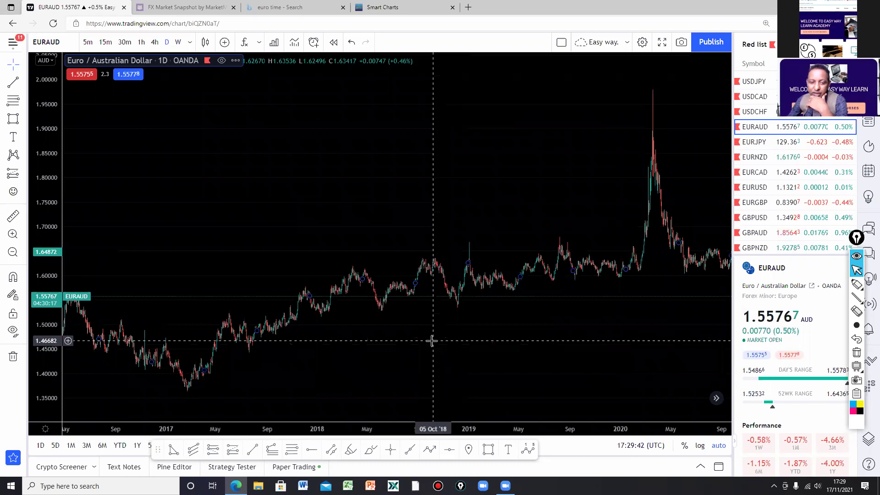
scroll(431, 340, down, 3)
Zoom the daily chart out to 2011–2020, then in to span 2013 to mid-2018
scroll(431, 340, down, 3)
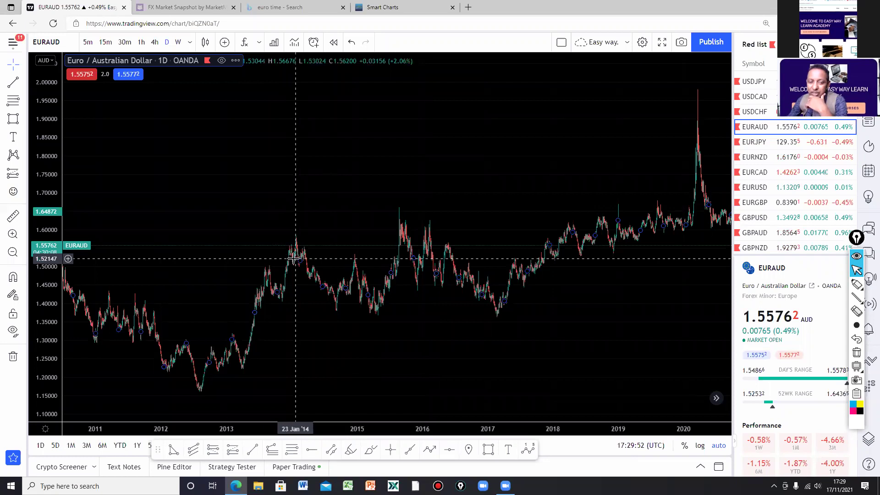
scroll(295, 260, up, 2)
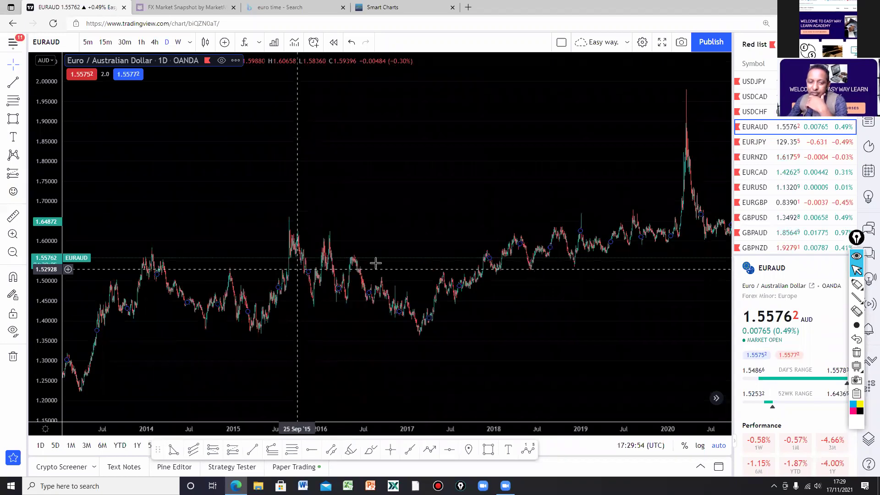
scroll(358, 263, up, 1)
scroll(339, 265, up, 1)
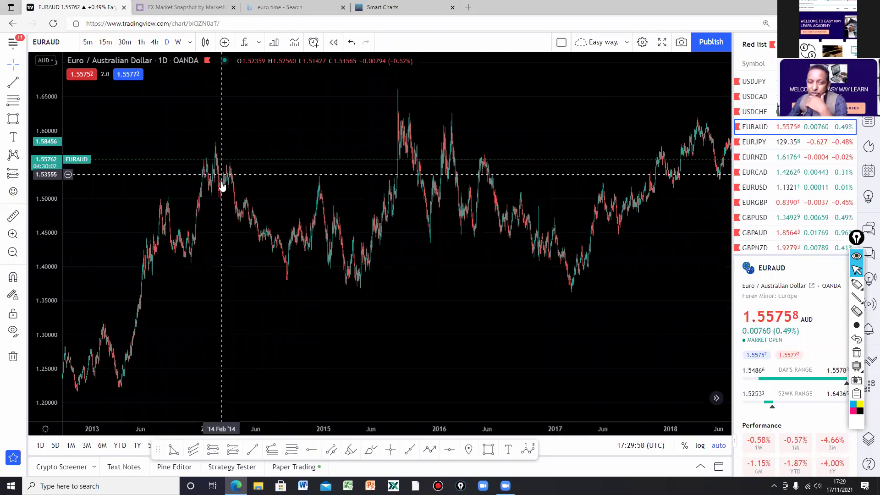
Switch EURAUD to a line chart and draw a grey highlighter stroke beside the early-2014 peak
click(205, 42)
click(215, 124)
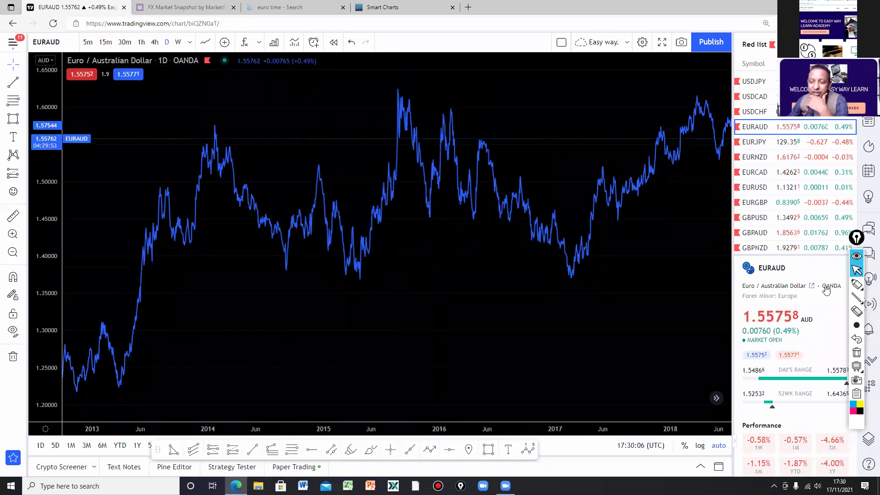
click(857, 284)
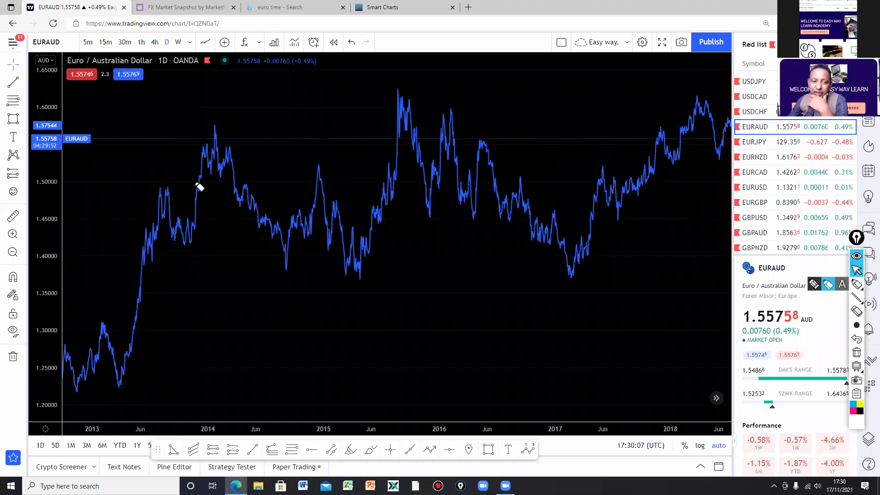
drag(200, 187, 214, 135)
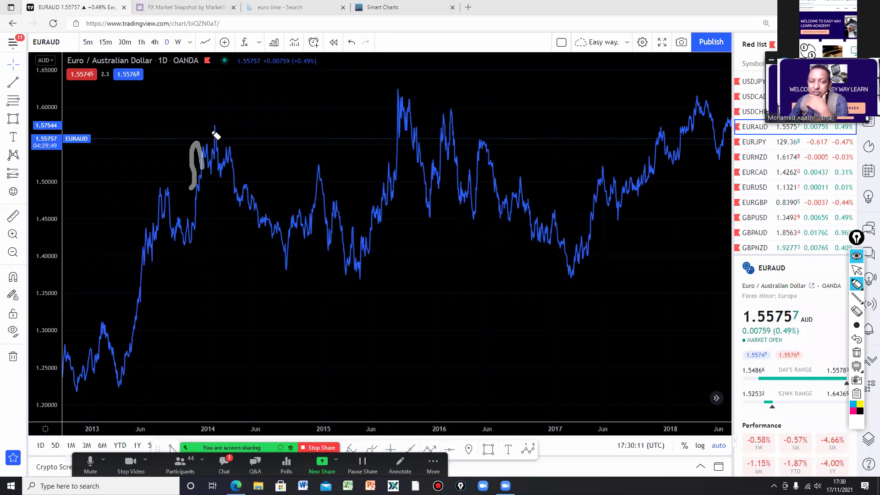
Sketch an M pattern near the 2014 top and mark the mid-2015 low near 1.37 rising toward 1.50
drag(215, 135, 240, 146)
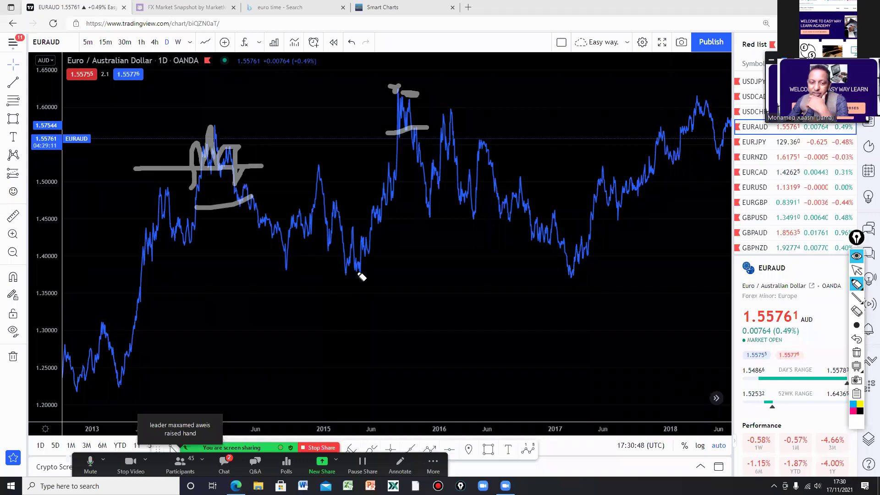
drag(339, 282, 389, 189)
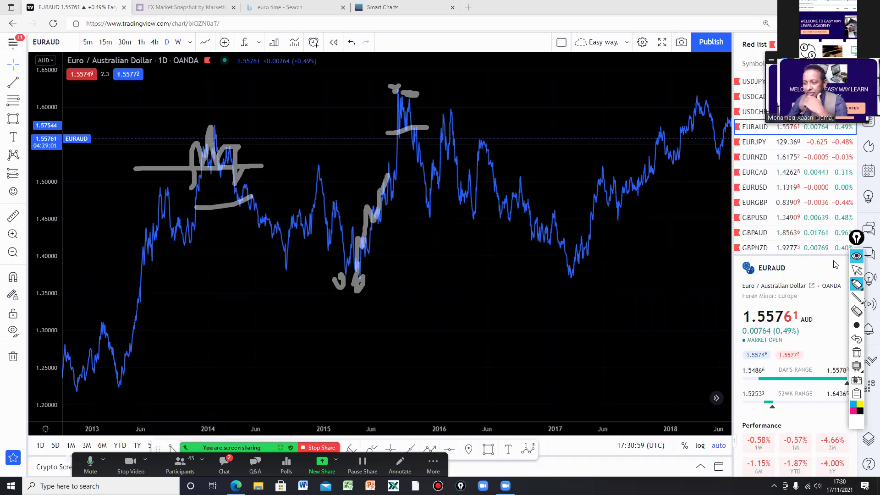
Clear all sketches and zoom the 4-hour candles into mid-August to early September 2021
click(857, 270)
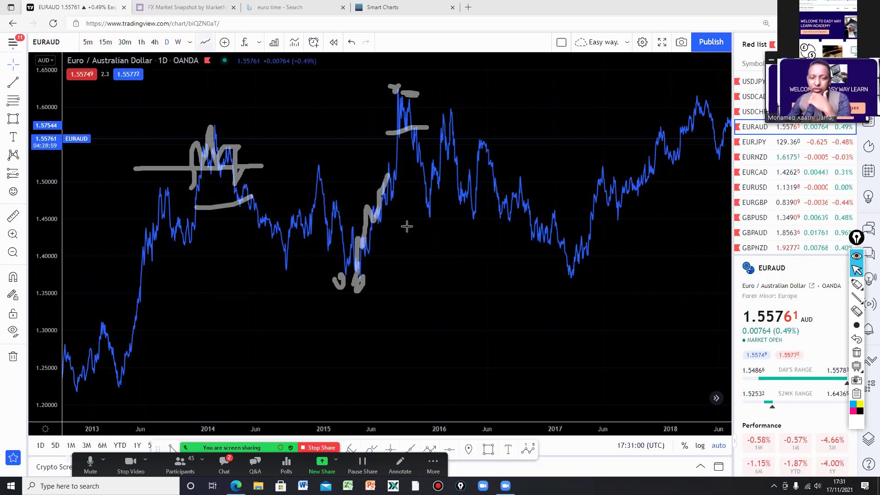
click(857, 353)
scroll(504, 240, up, 2)
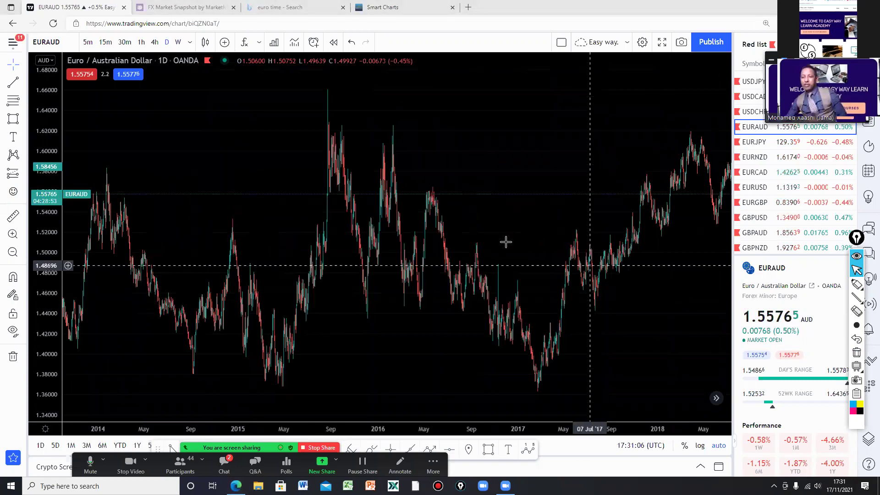
scroll(499, 239, up, 2)
scroll(498, 239, up, 2)
scroll(499, 240, up, 2)
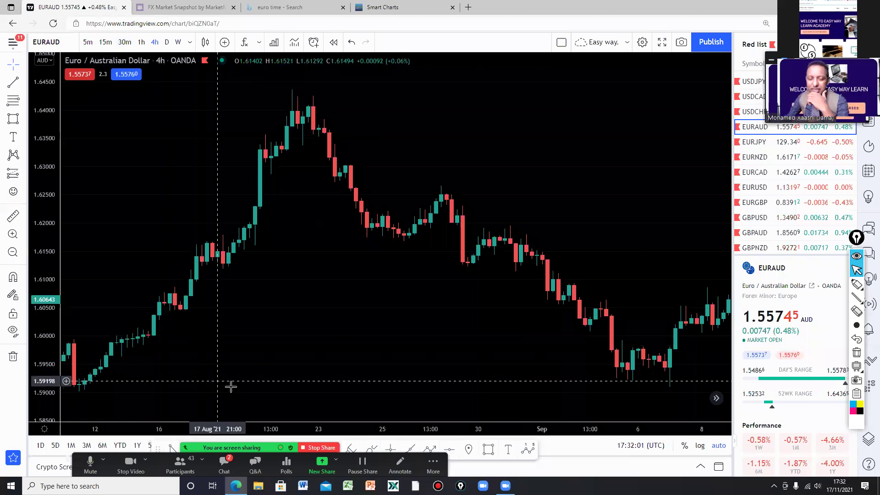
Pan and zoom the 4-hour chart to span 4 August to 20 September 2021
scroll(357, 387, up, 1)
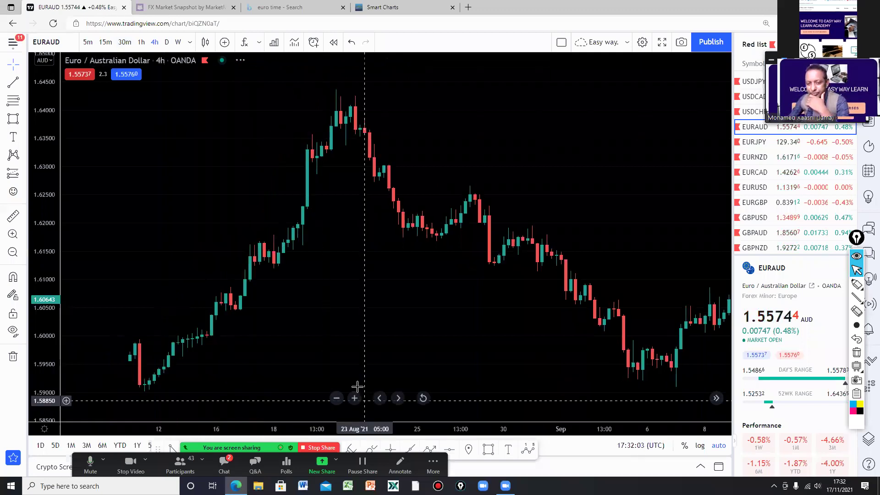
scroll(357, 386, down, 2)
mouse_move(507, 236)
mouse_down()
mouse_move(446, 228)
mouse_move(416, 211)
mouse_up()
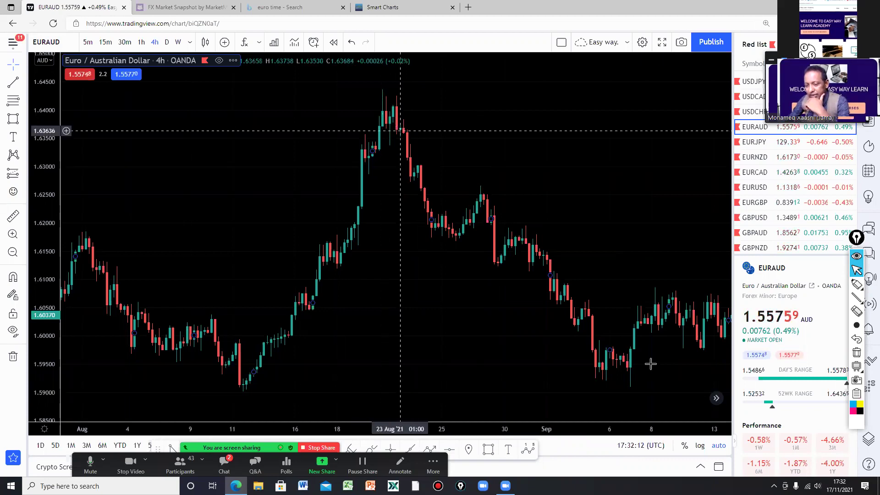
drag(654, 353, 322, 346)
drag(550, 352, 556, 370)
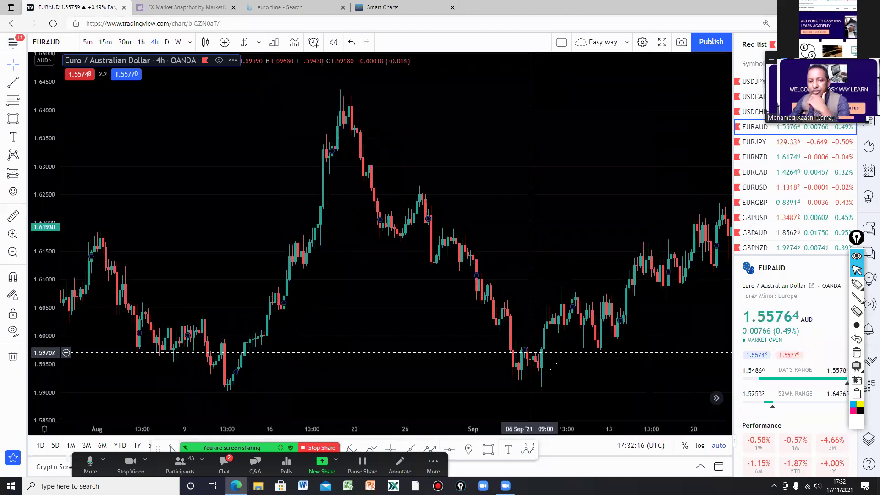
scroll(513, 410, left, 3)
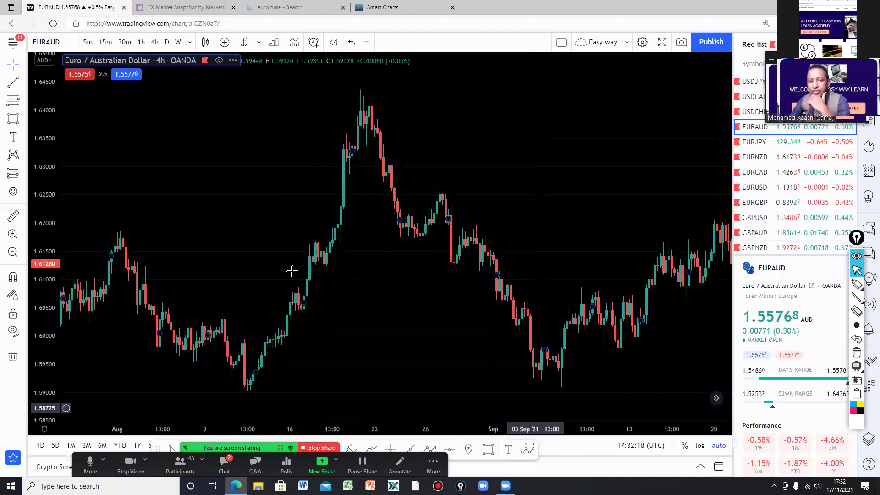
scroll(295, 273, up, 2)
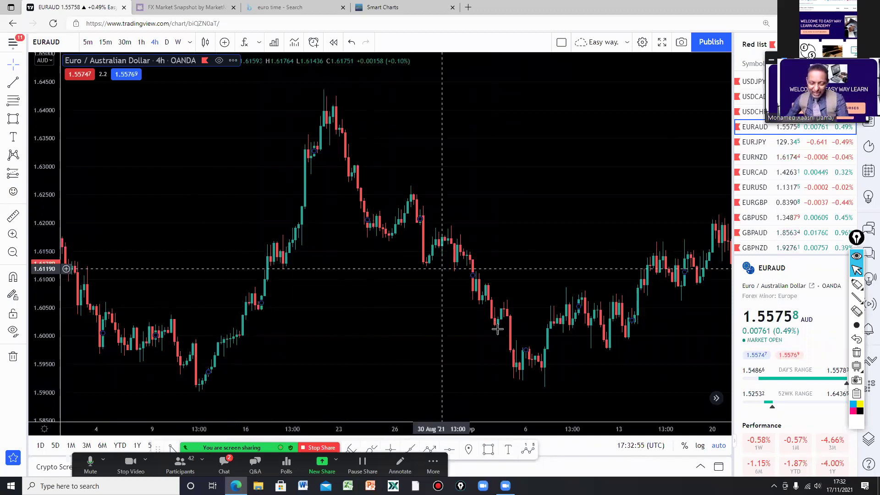
mouse_move(257, 302)
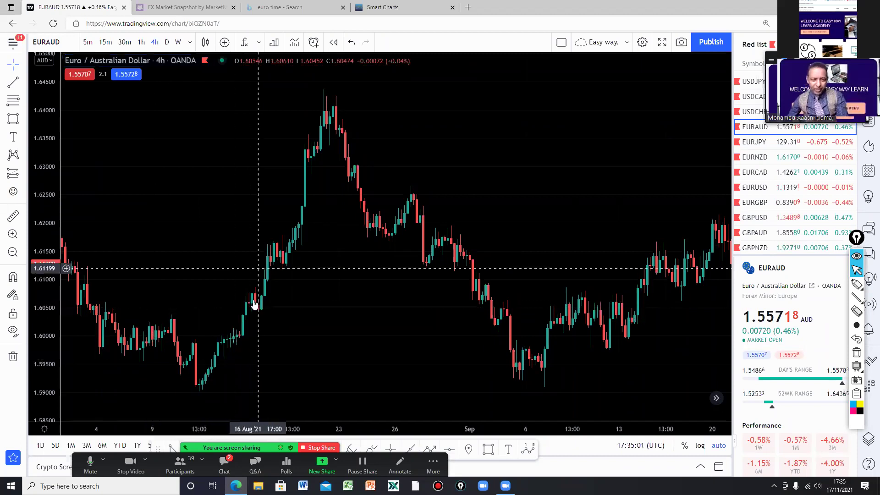
Shift the 4-hour chart to earlier August dates and start bar replay mode
drag(354, 279, 407, 264)
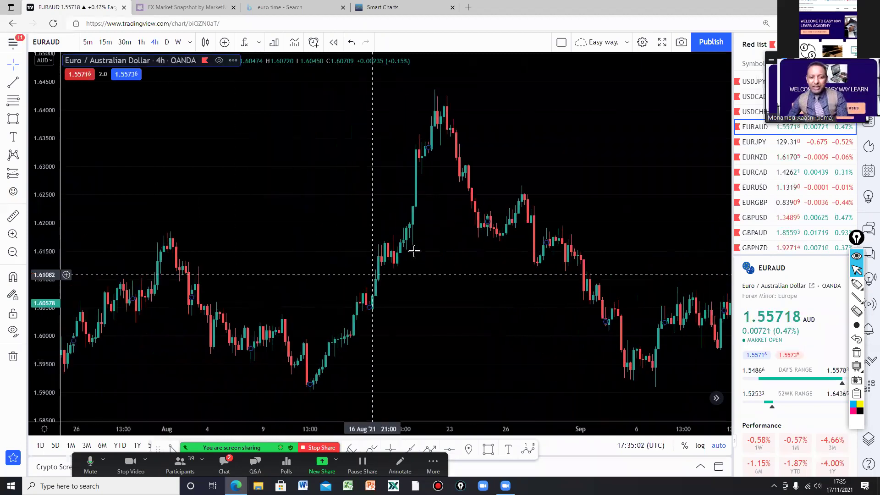
mouse_move(351, 389)
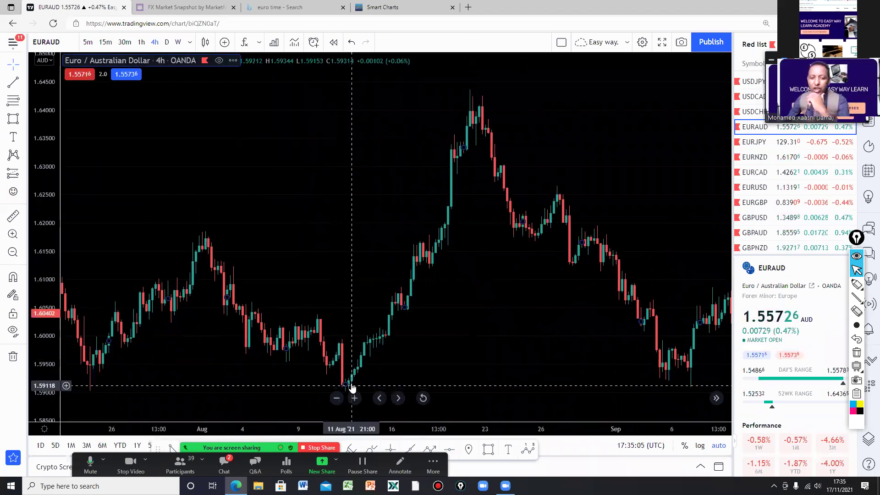
click(335, 43)
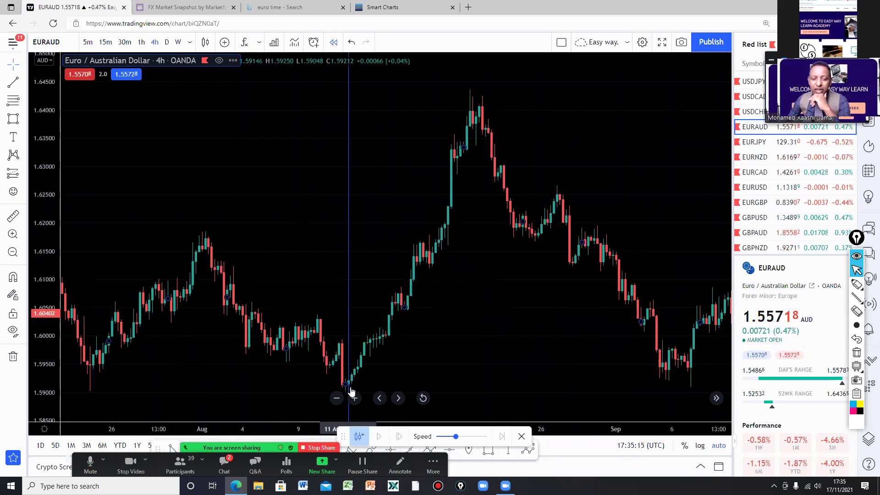
Start the EURAUD 4-hour replay at the 11 August 2021 candle and zoom in on the remaining bars
click(349, 390)
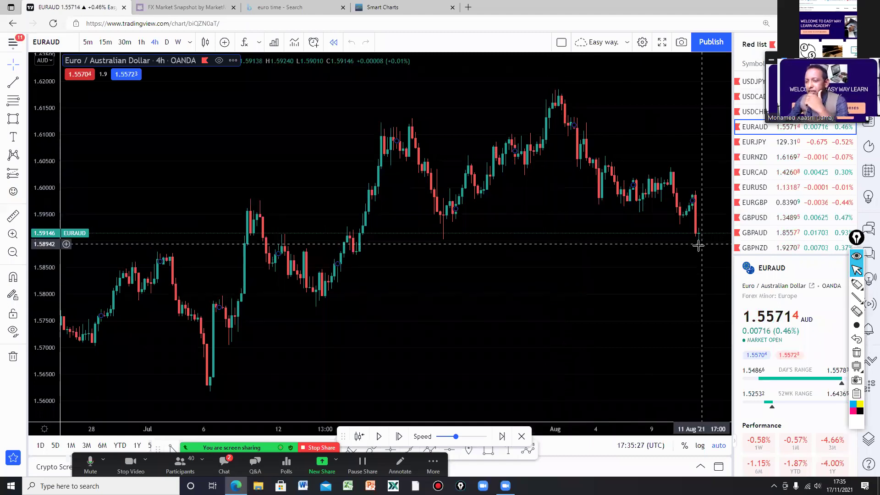
scroll(671, 290, up, 2)
scroll(671, 293, up, 2)
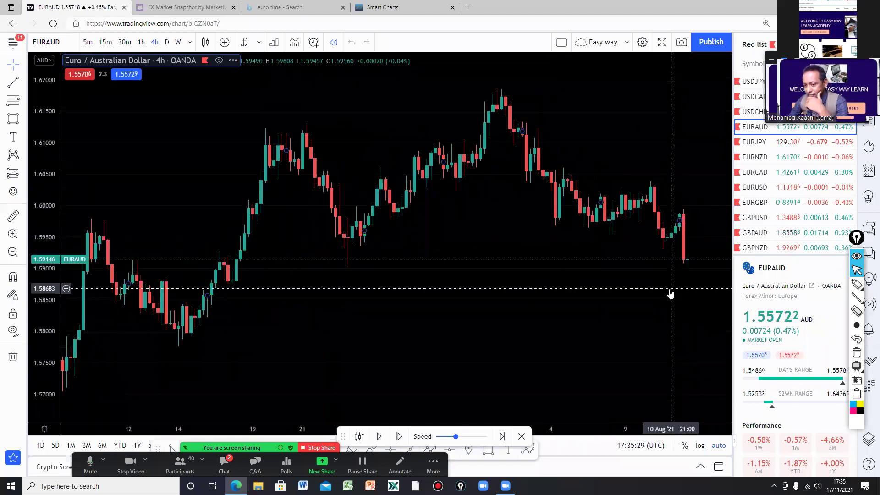
scroll(671, 293, up, 1)
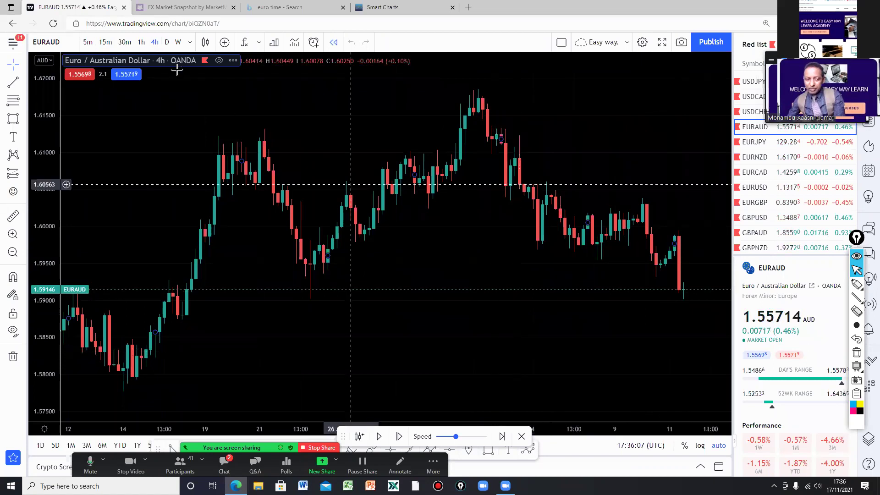
Glance at 15-minute candles, return to 4h, and replay forward to the 1.59212 candle
click(105, 42)
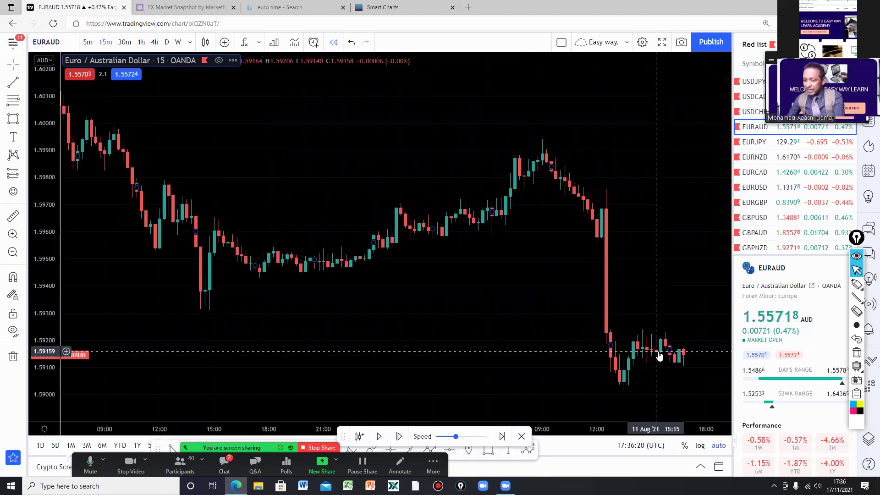
click(154, 42)
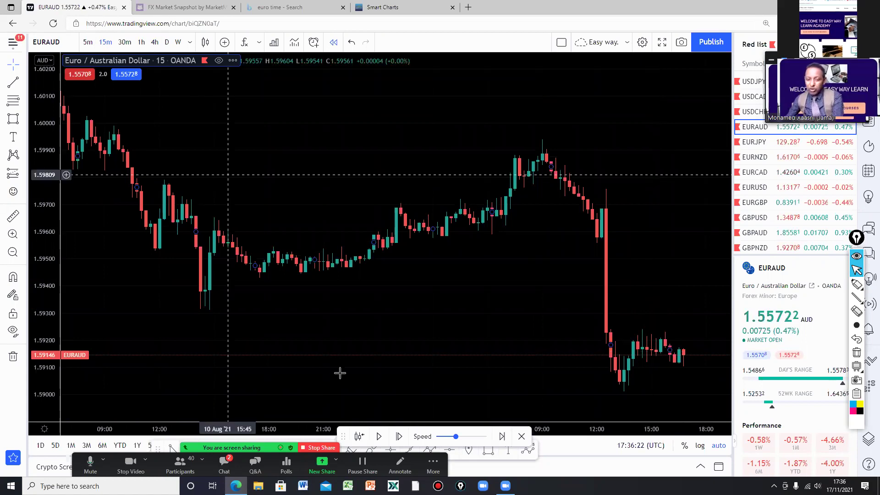
click(378, 437)
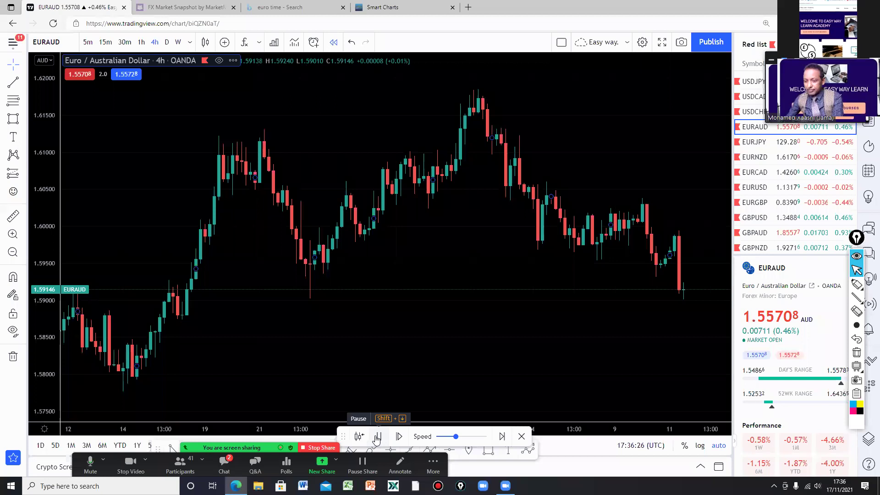
click(376, 438)
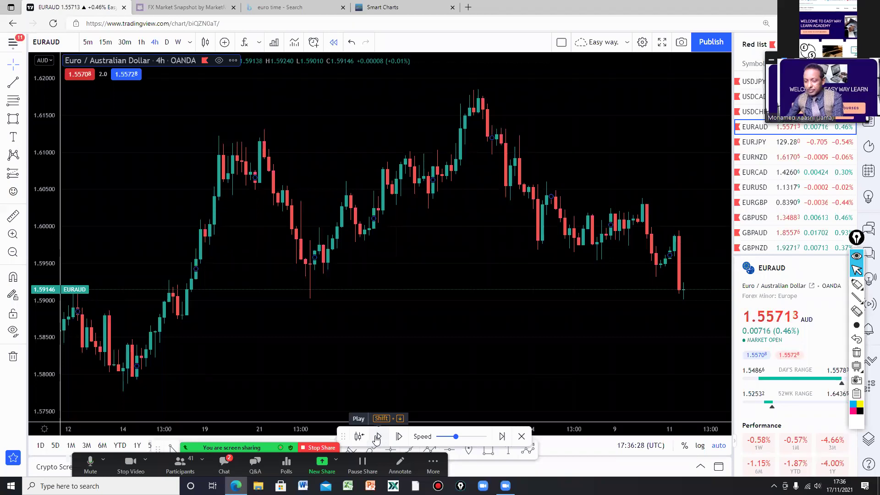
click(377, 438)
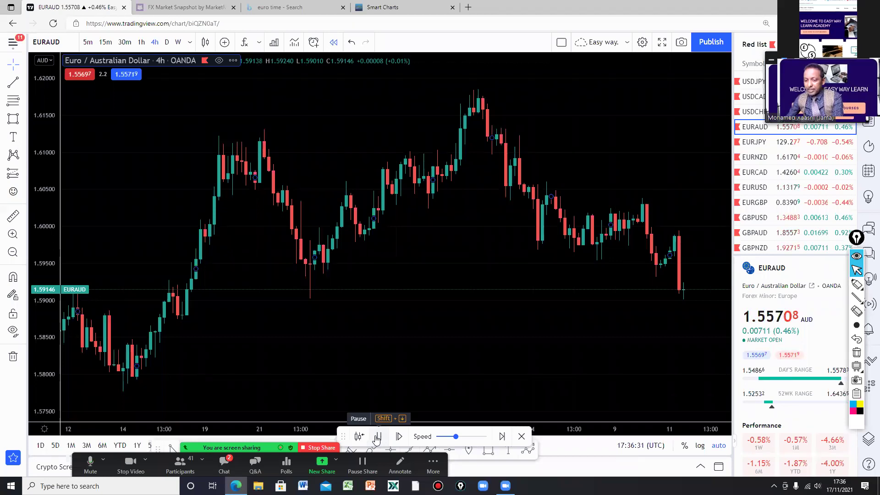
click(377, 438)
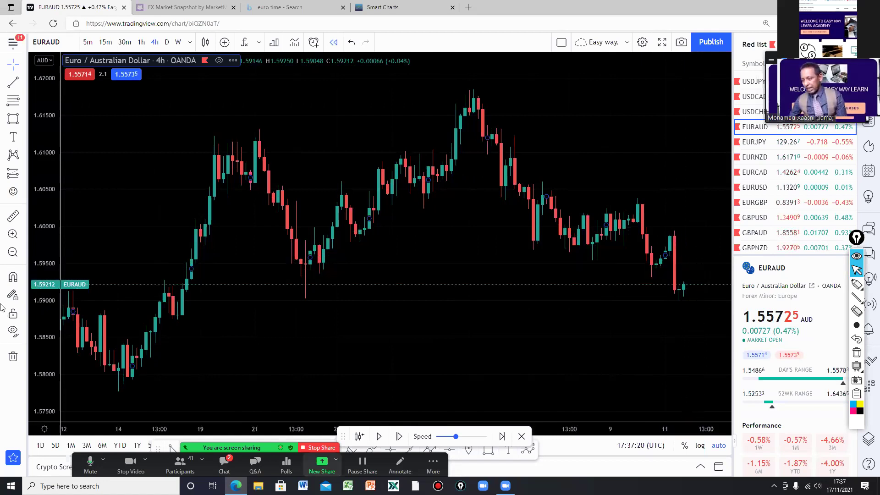
click(856, 298)
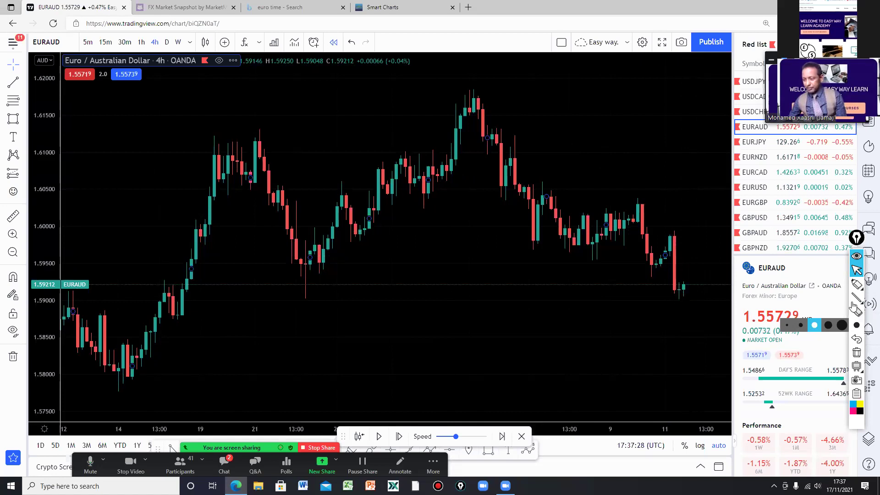
mouse_move(857, 284)
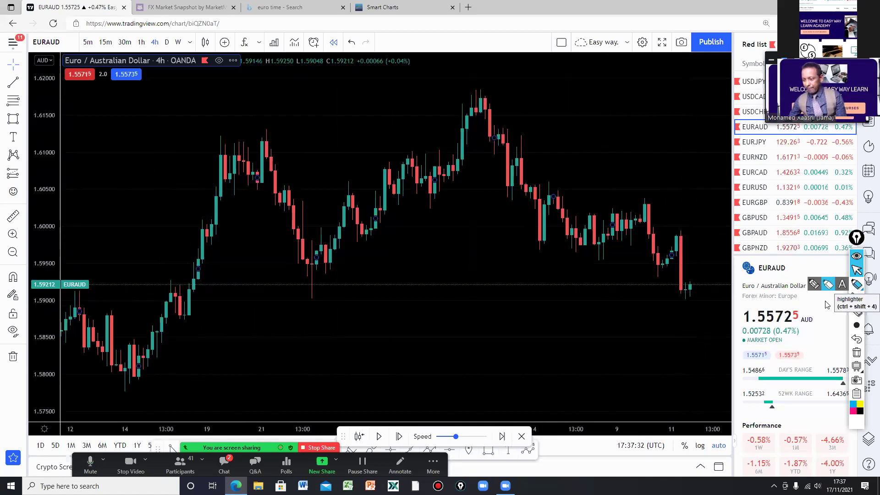
With the highlighter, sketch a falling line from the peak along the highs and an M scribble by the last candles
click(828, 285)
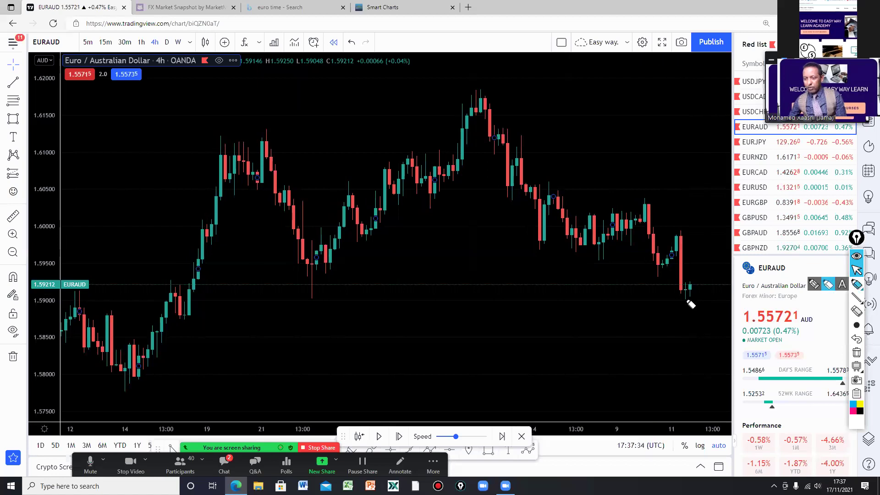
mouse_move(686, 301)
mouse_down()
mouse_move(697, 274)
mouse_move(718, 312)
mouse_up()
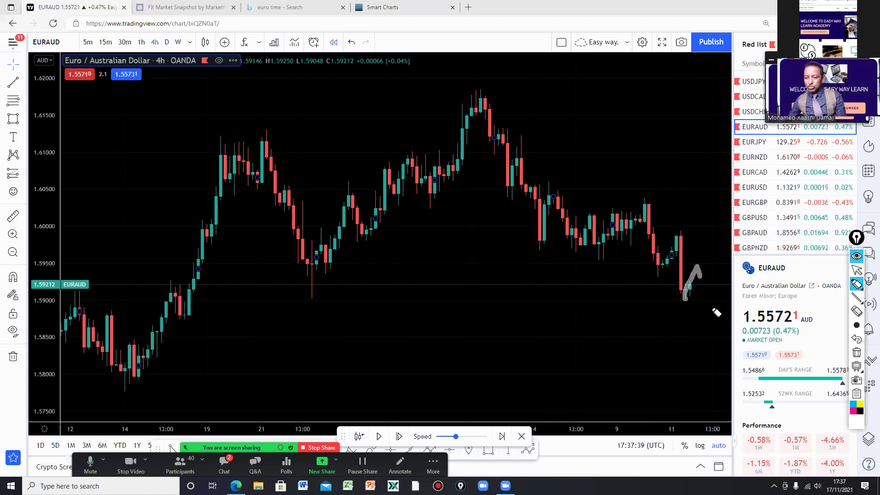
drag(476, 95, 728, 253)
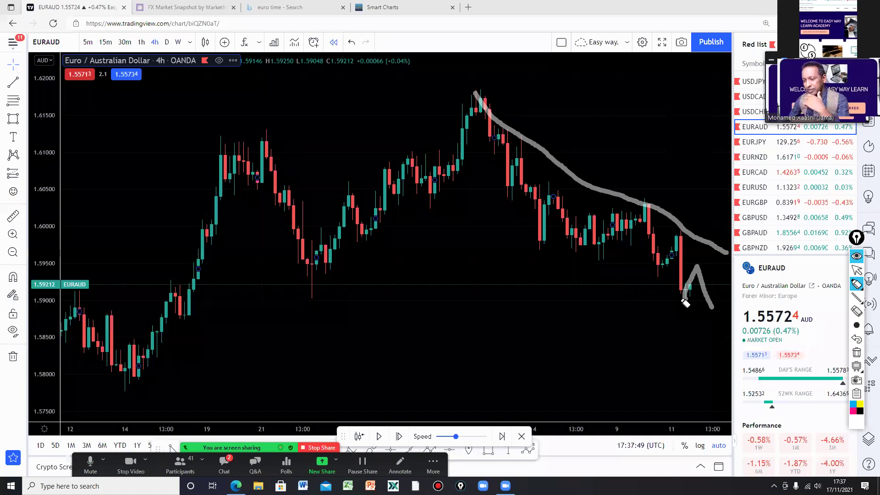
mouse_move(707, 309)
mouse_down()
mouse_move(728, 283)
mouse_move(724, 323)
mouse_up()
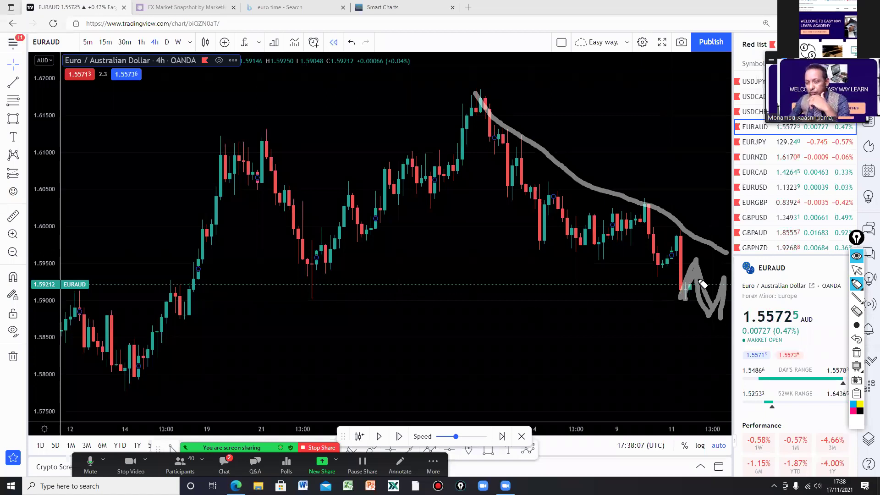
Clear the earlier sketches, then circle the swing lows and sketch a zigzag rise and a projected drop
click(856, 354)
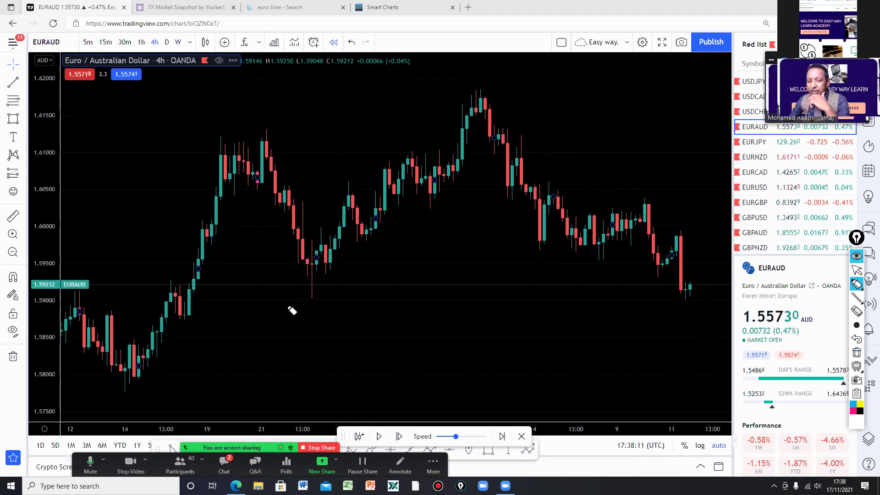
mouse_move(295, 313)
mouse_down()
mouse_move(305, 309)
mouse_move(288, 305)
mouse_up()
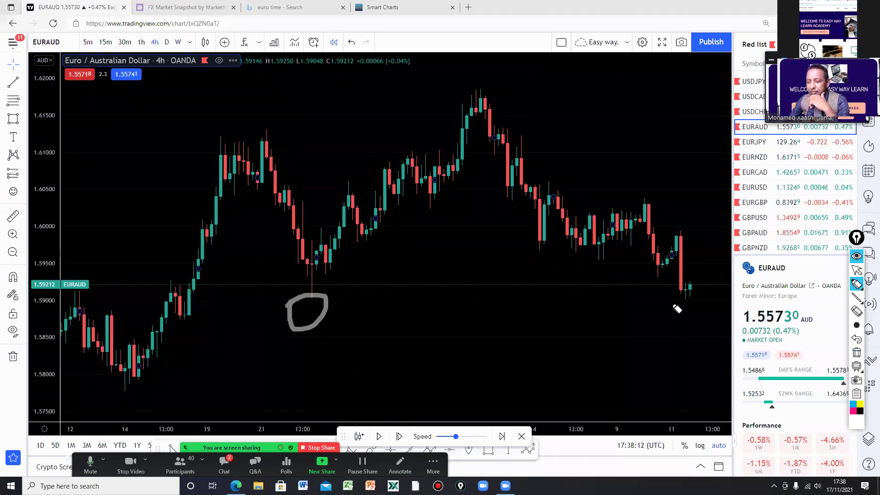
mouse_move(671, 304)
mouse_down()
mouse_move(691, 303)
mouse_move(691, 332)
mouse_move(678, 335)
mouse_move(666, 317)
mouse_move(677, 300)
mouse_up()
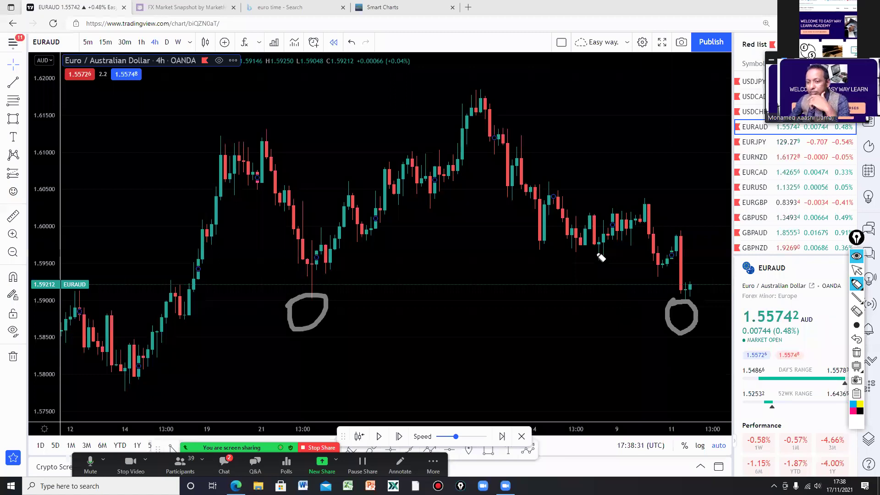
mouse_move(571, 250)
mouse_down()
mouse_move(621, 188)
mouse_move(649, 130)
mouse_up()
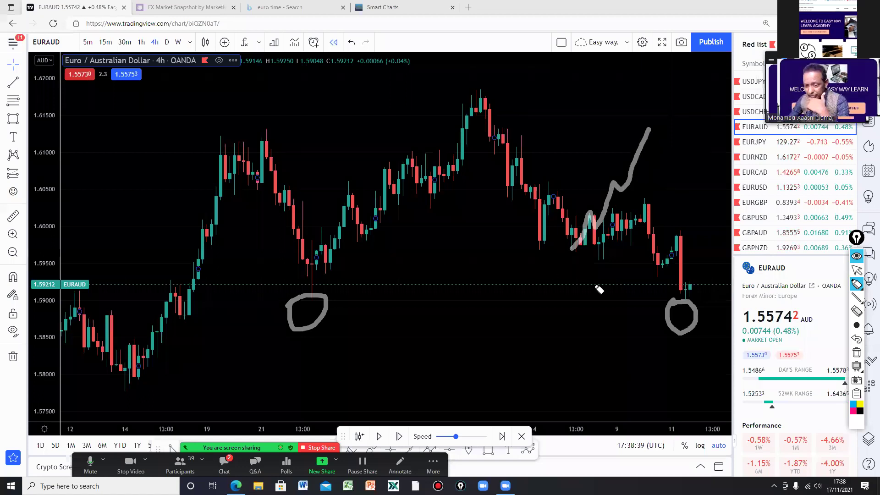
mouse_move(150, 410)
mouse_down()
mouse_move(130, 407)
mouse_move(120, 388)
mouse_up()
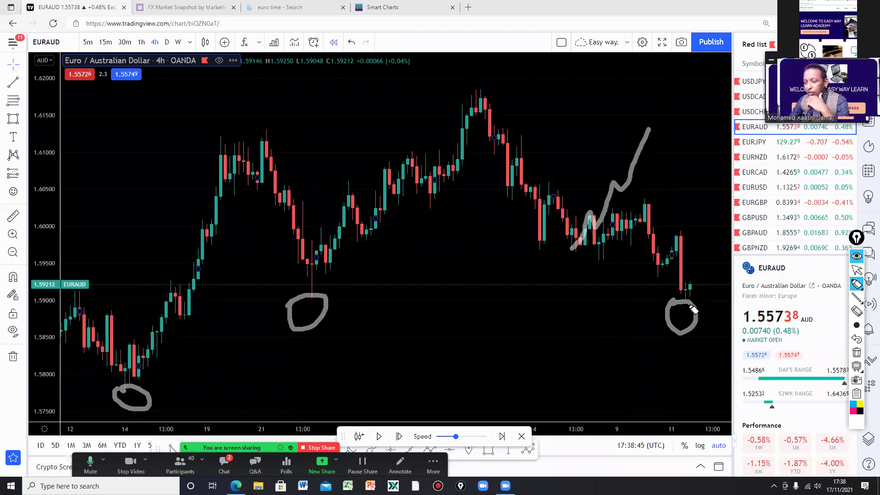
drag(685, 304, 688, 397)
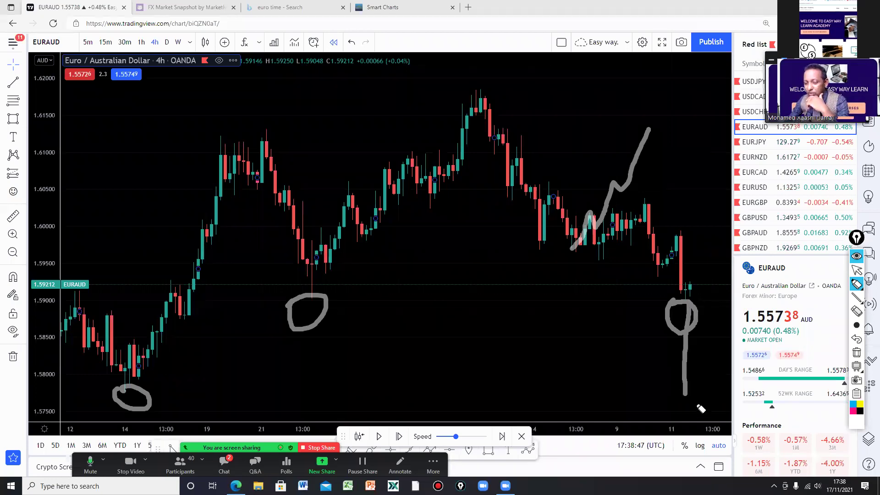
drag(702, 400, 702, 401)
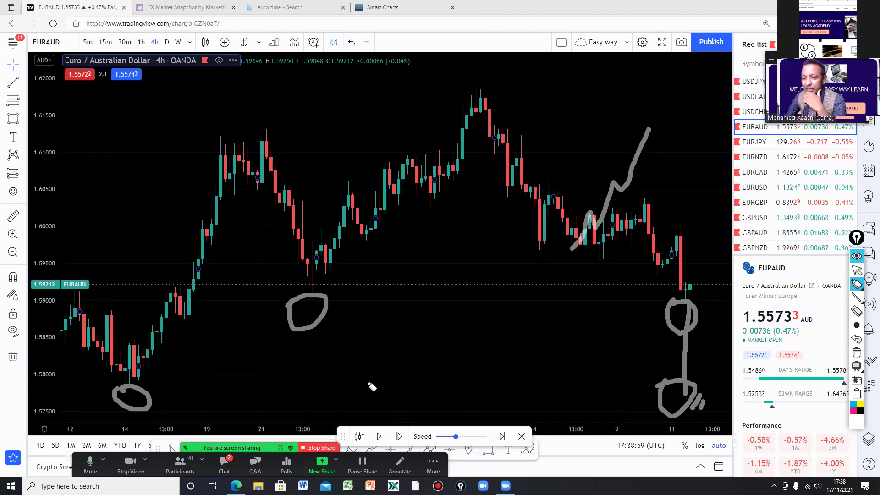
Wipe those marks, circle two lows again, clear them, and return to the Mouse tool
click(856, 352)
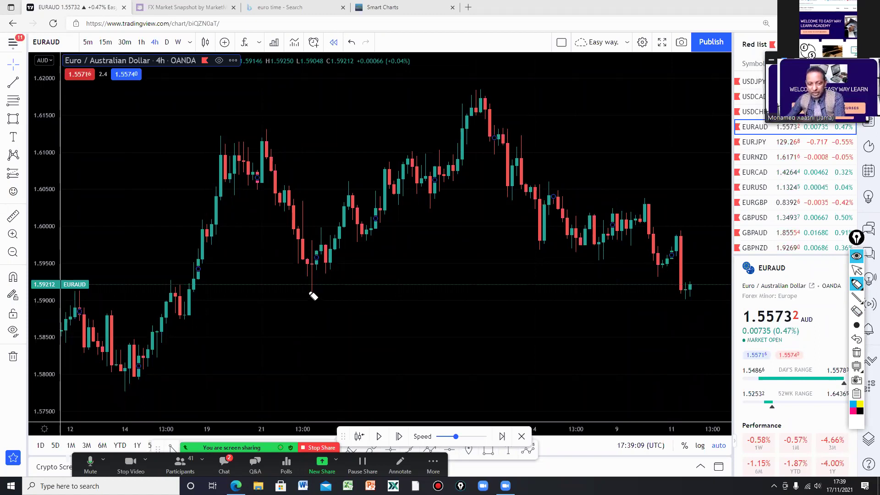
drag(309, 292, 321, 290)
mouse_move(667, 302)
mouse_down()
mouse_move(665, 324)
mouse_move(660, 300)
mouse_up()
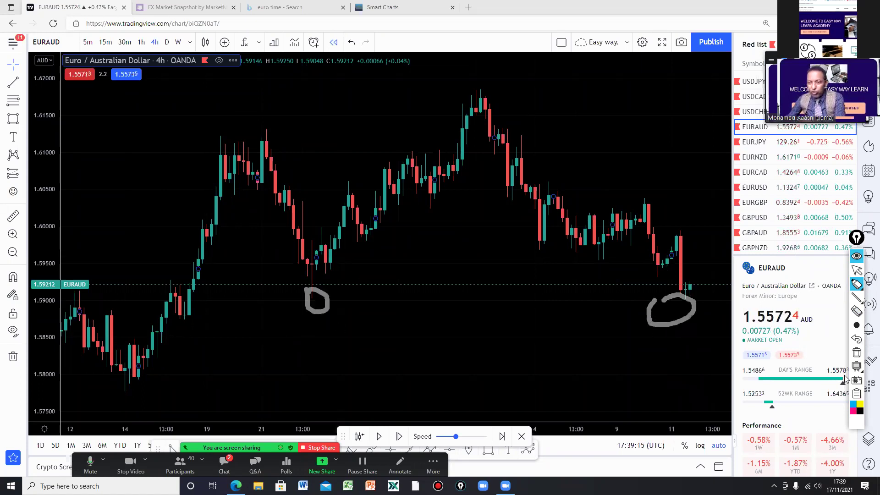
click(857, 352)
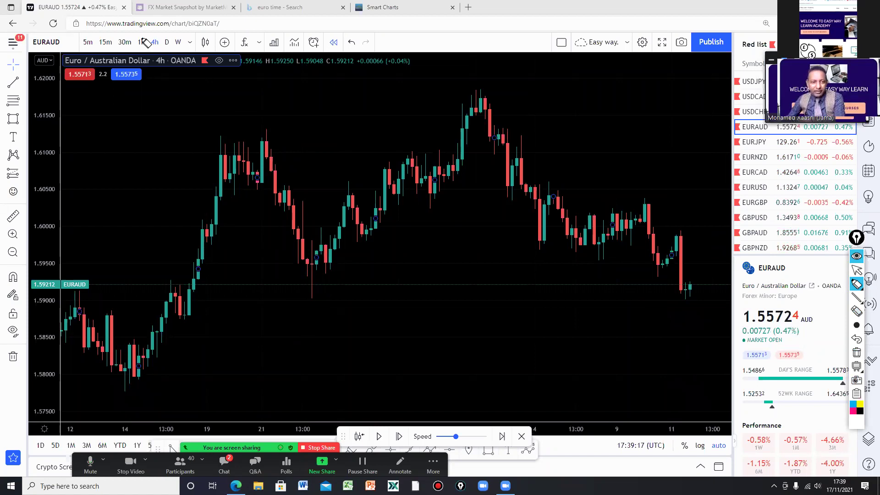
click(856, 271)
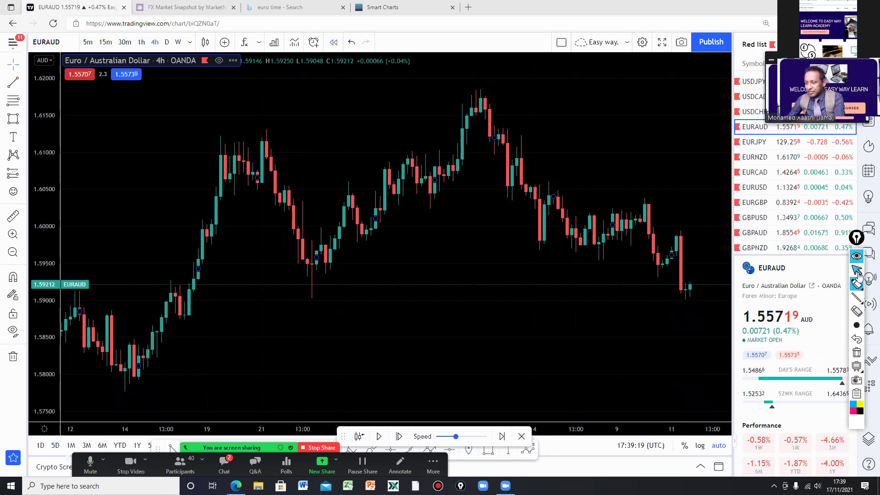
Glance at 15-minute candles, then type 4h to return to the 4-hour chart
click(105, 43)
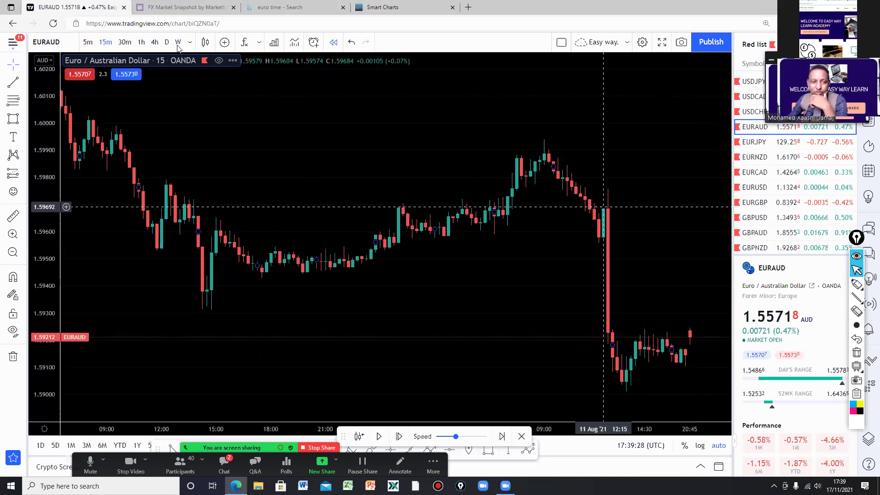
key(4)
key(h)
key(Return)
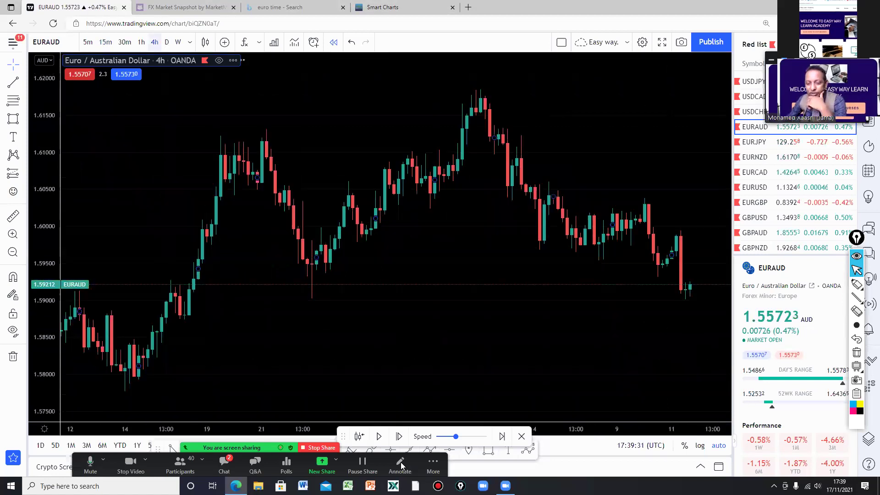
Advance the replay one bar to 1.59410 and switch to 15-minute candles
click(379, 438)
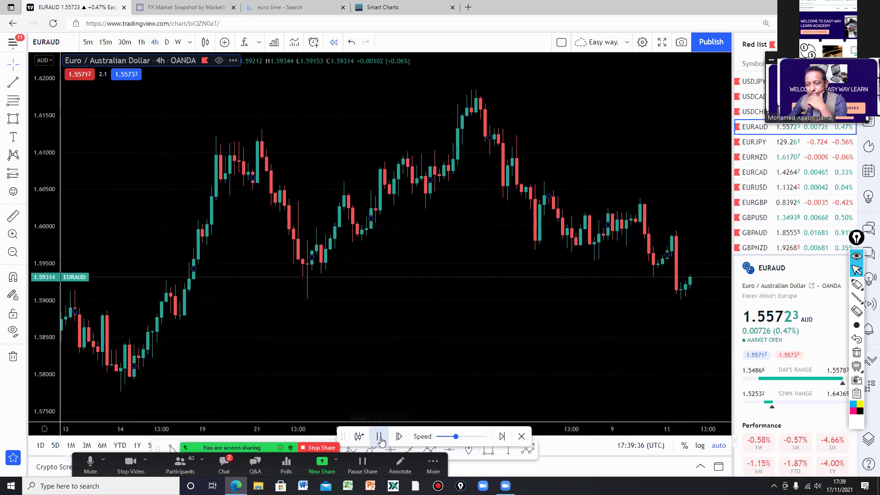
click(380, 440)
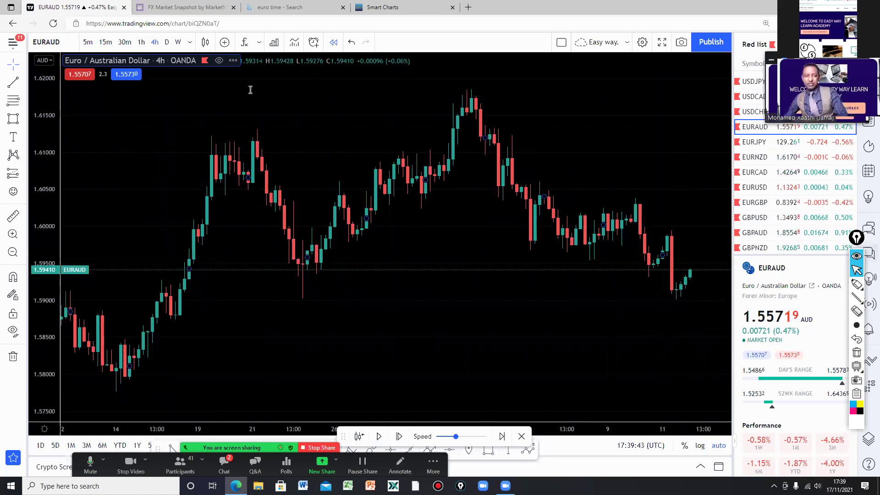
click(105, 42)
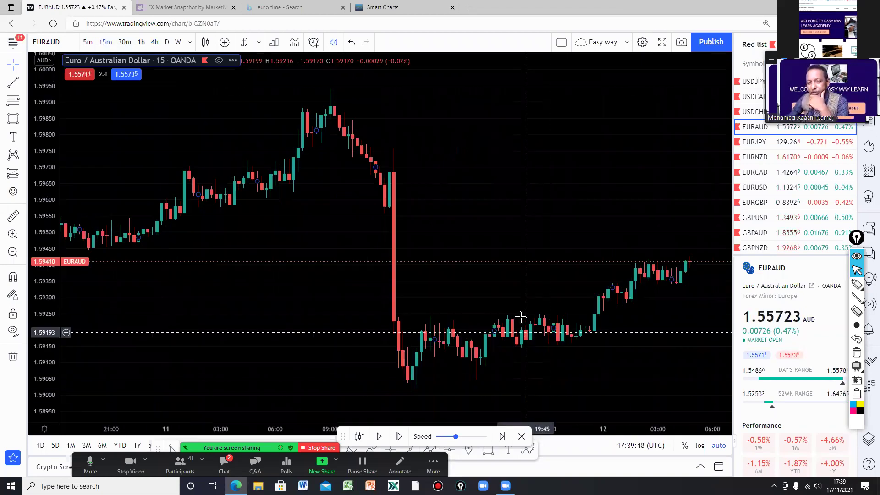
Pick the highlighter and draw two lines along the 11 August consolidation highs and lows
click(860, 286)
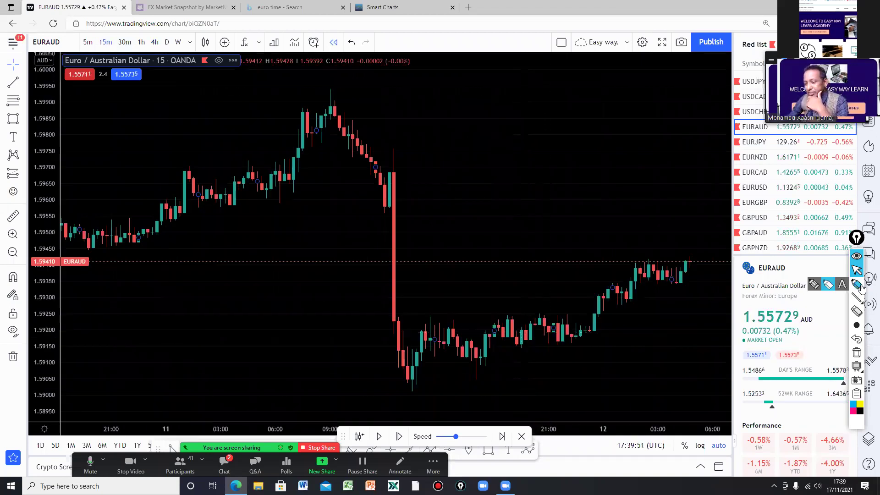
click(858, 306)
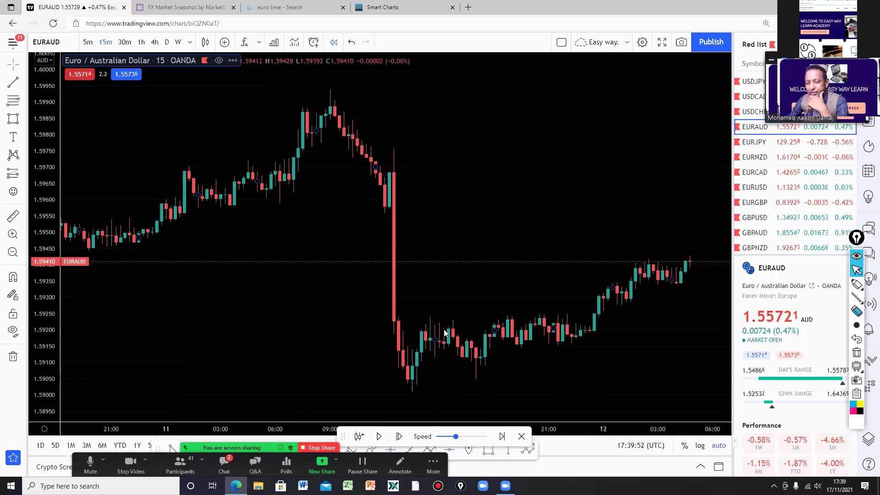
drag(598, 316, 621, 315)
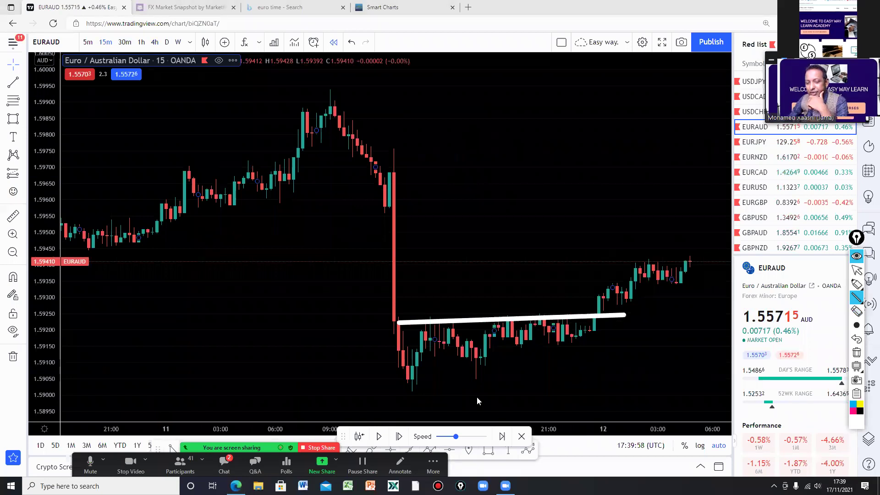
drag(390, 369, 547, 362)
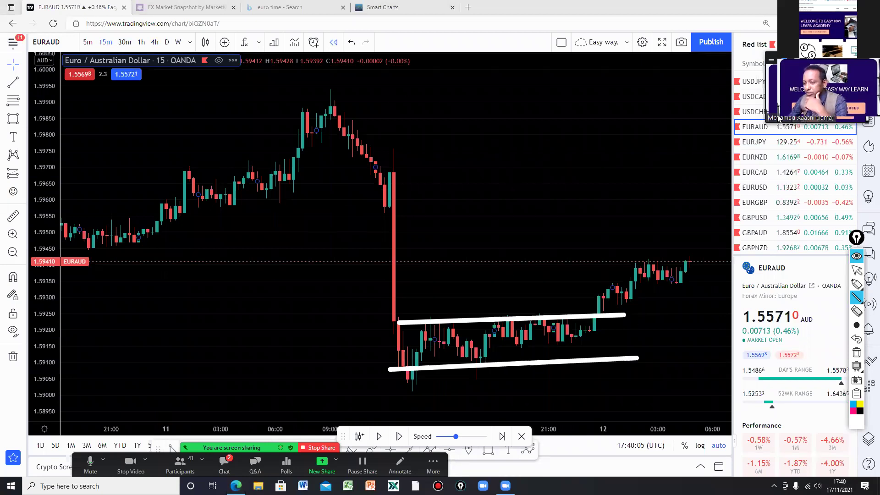
Sketch the breakout above the channel and mark the recent highs, then clear all drawings
click(858, 285)
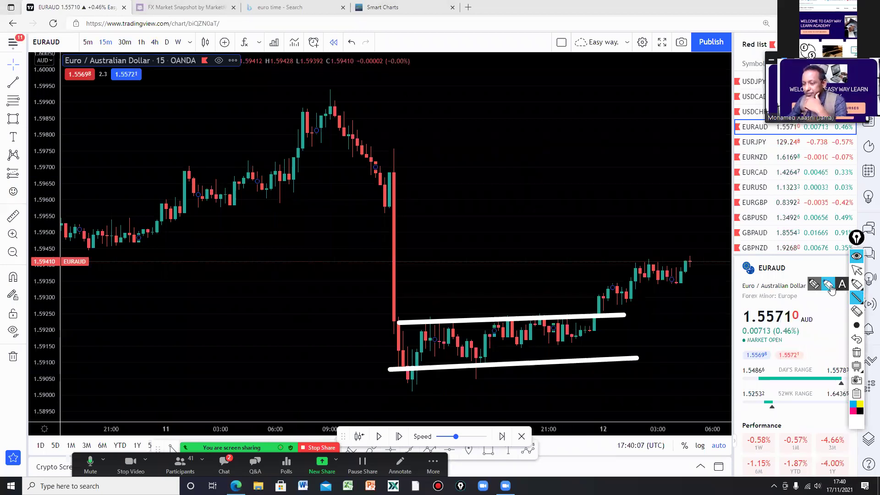
drag(598, 329, 602, 298)
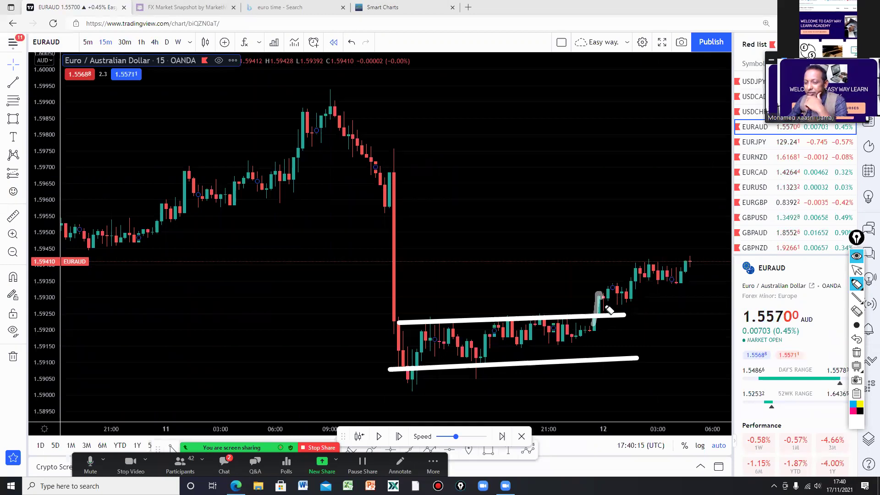
drag(603, 306, 615, 293)
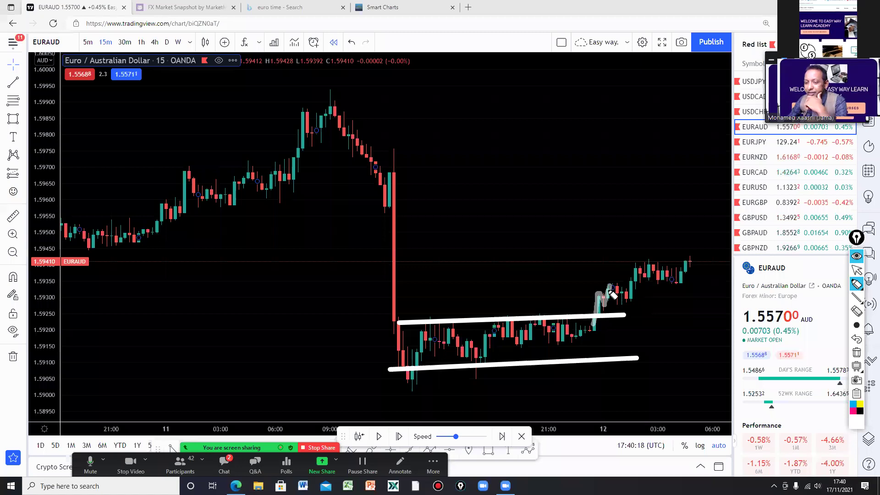
drag(606, 307, 637, 267)
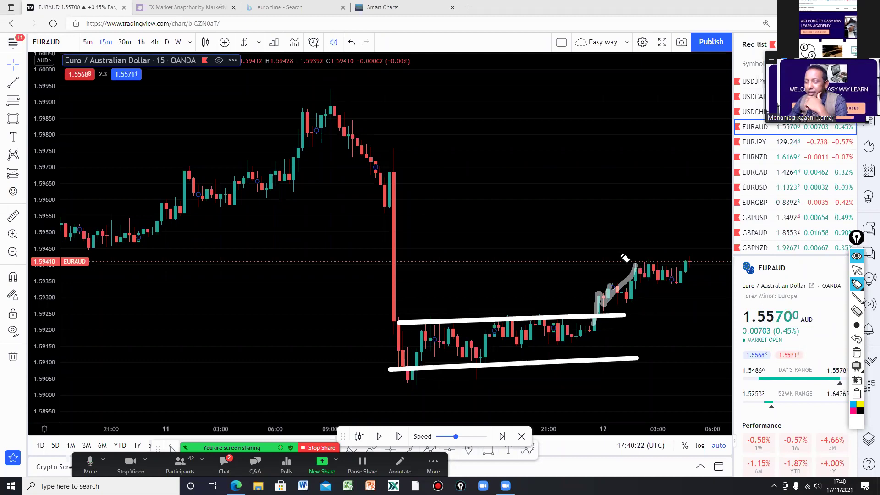
drag(617, 261, 688, 264)
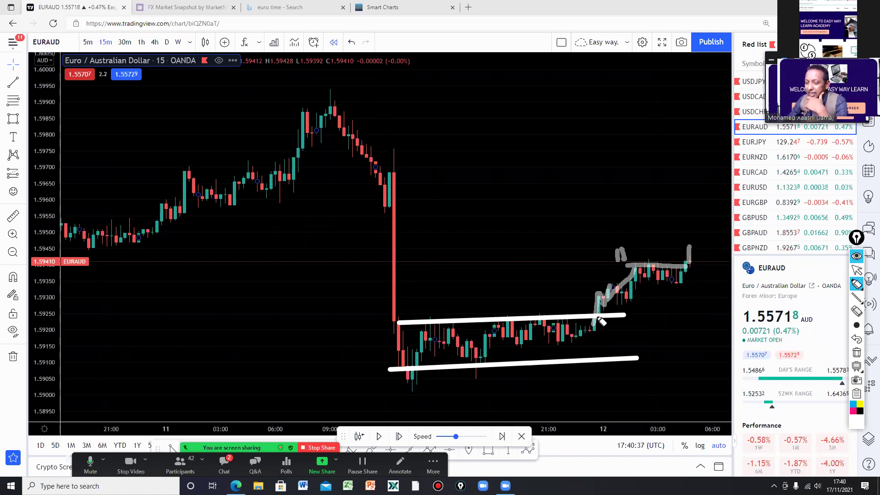
click(857, 353)
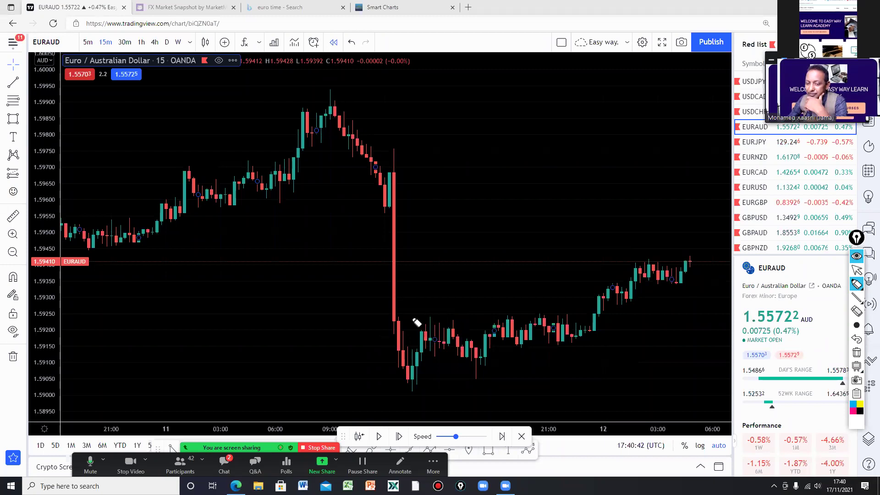
mouse_move(411, 318)
mouse_down()
mouse_move(611, 322)
mouse_move(609, 292)
mouse_move(608, 344)
mouse_up()
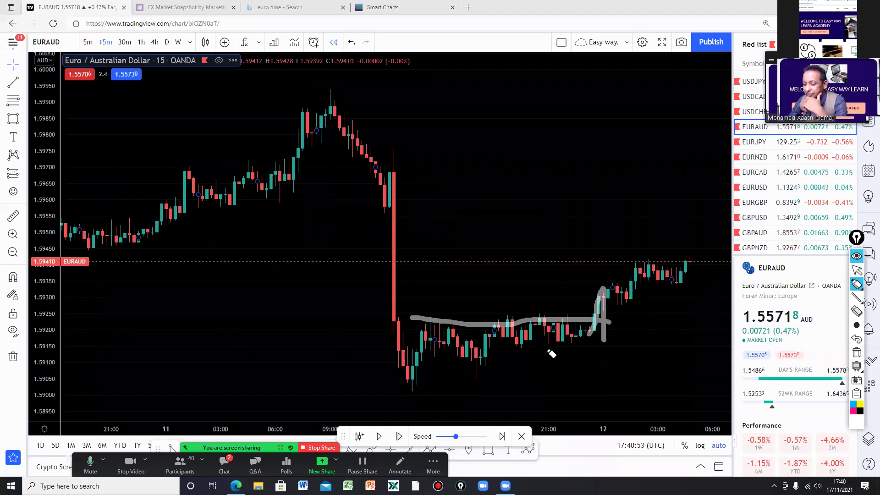
drag(546, 348, 628, 343)
drag(604, 346, 636, 417)
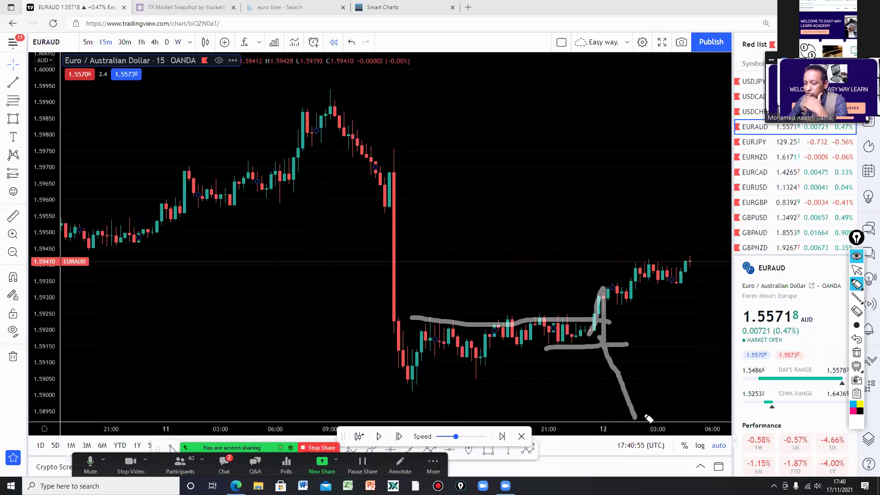
drag(587, 341, 640, 266)
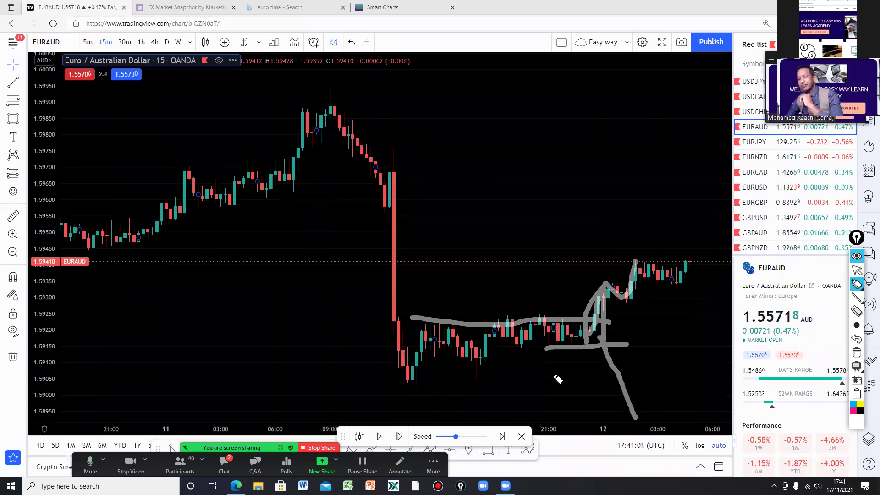
click(856, 352)
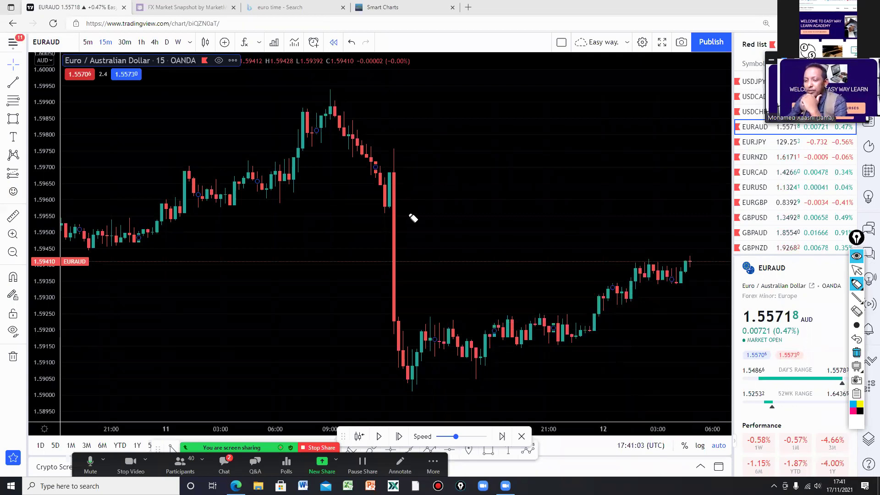
Return to the normal cursor, switch to 4-hour candles, and replay forward to the 1.59864 close
click(857, 272)
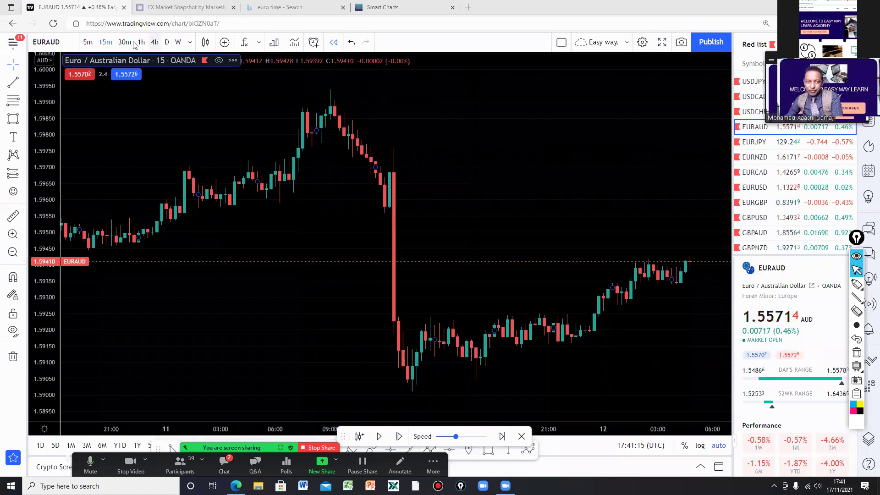
click(153, 43)
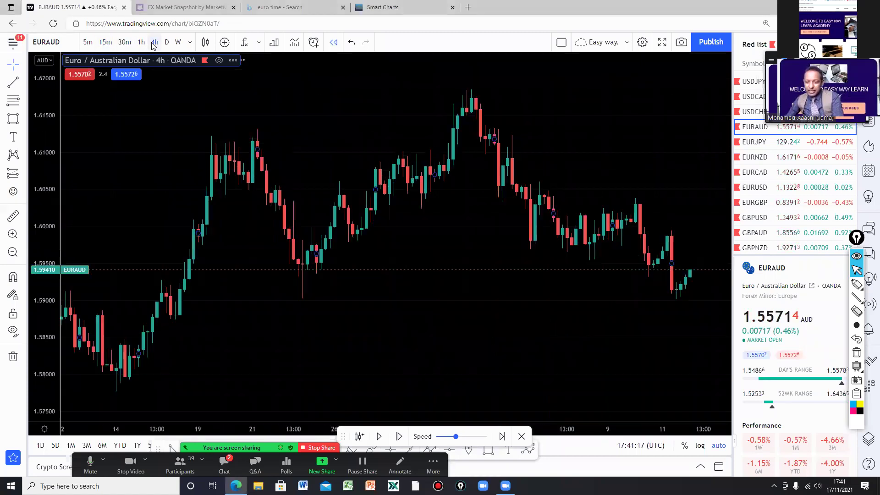
click(388, 437)
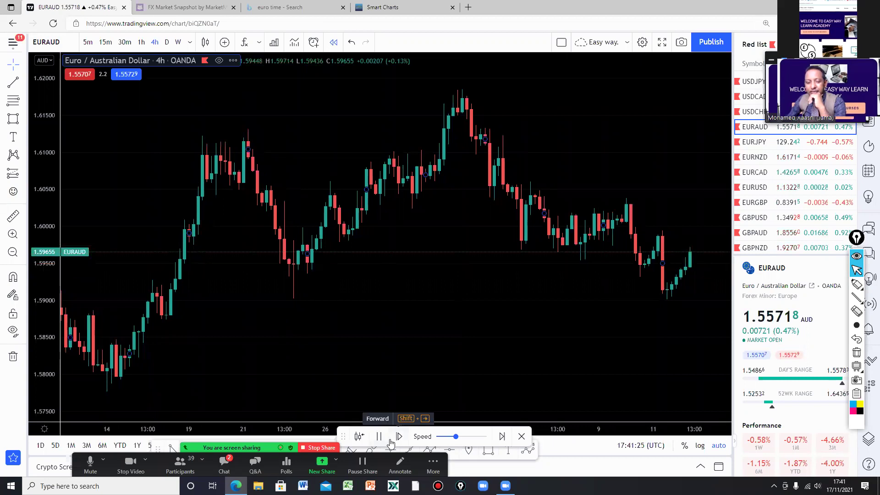
click(381, 438)
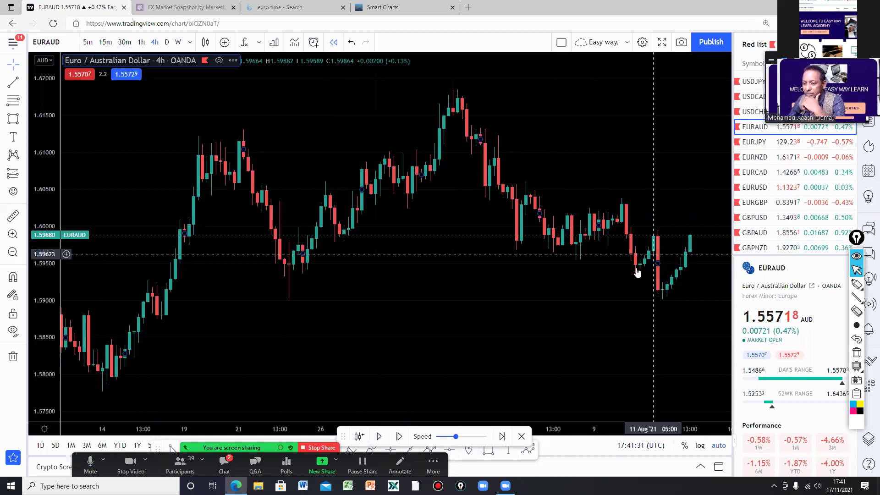
Draw a horizontal support line under the recent 4h lows, then pan the 15-minute chart to recent bars
click(857, 297)
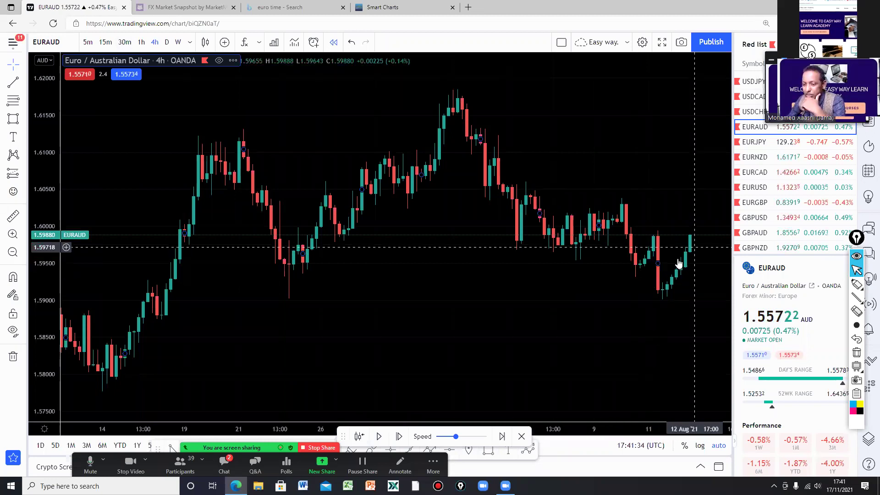
drag(560, 267, 705, 267)
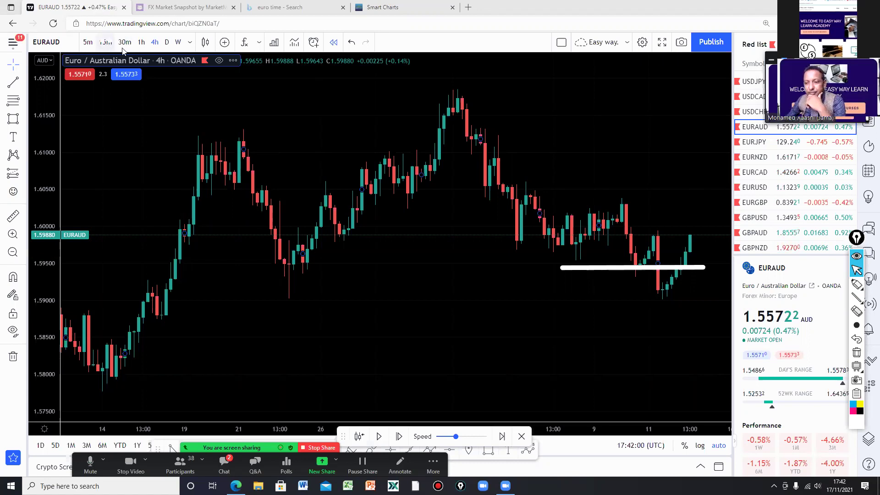
click(105, 42)
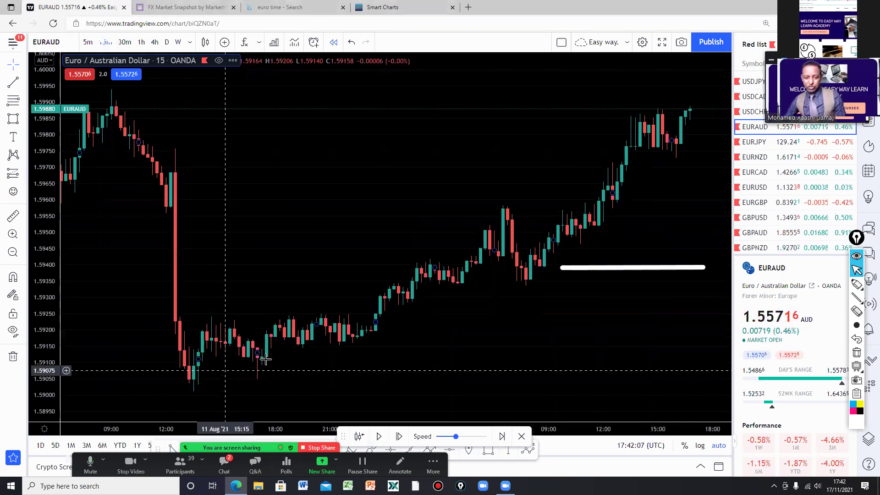
drag(204, 367, 334, 359)
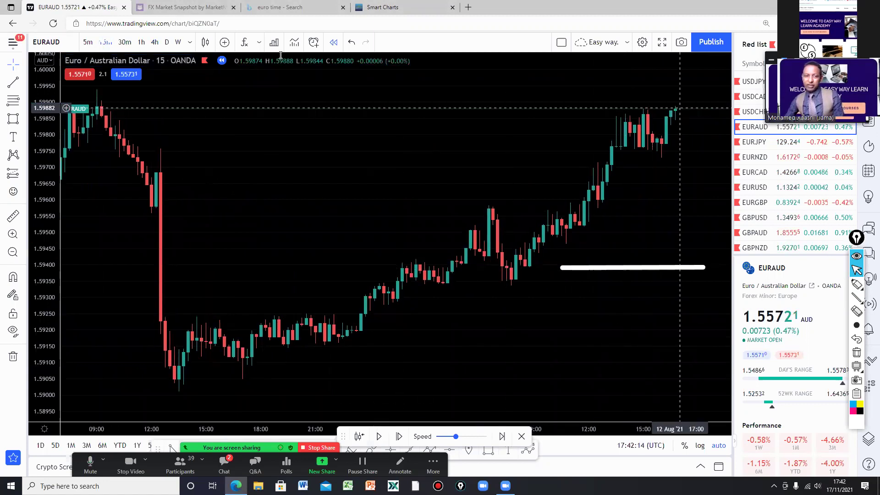
Change the 15-minute chart style from candlesticks to Line
click(209, 44)
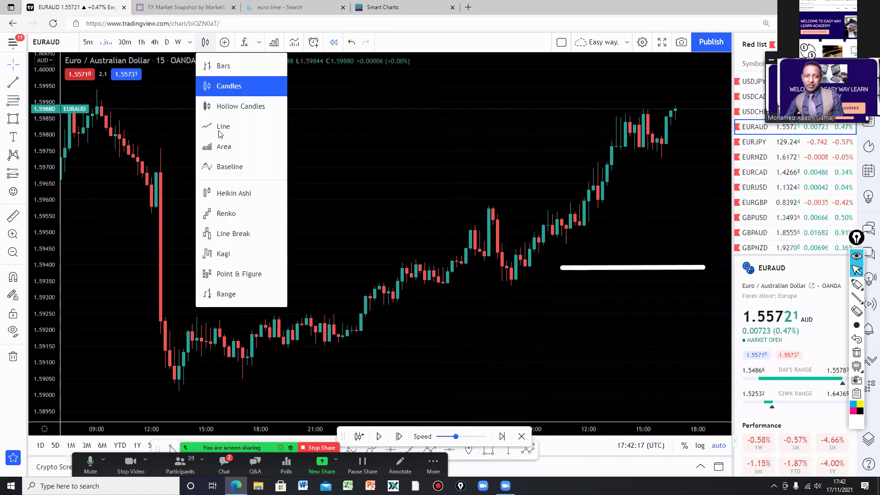
click(223, 127)
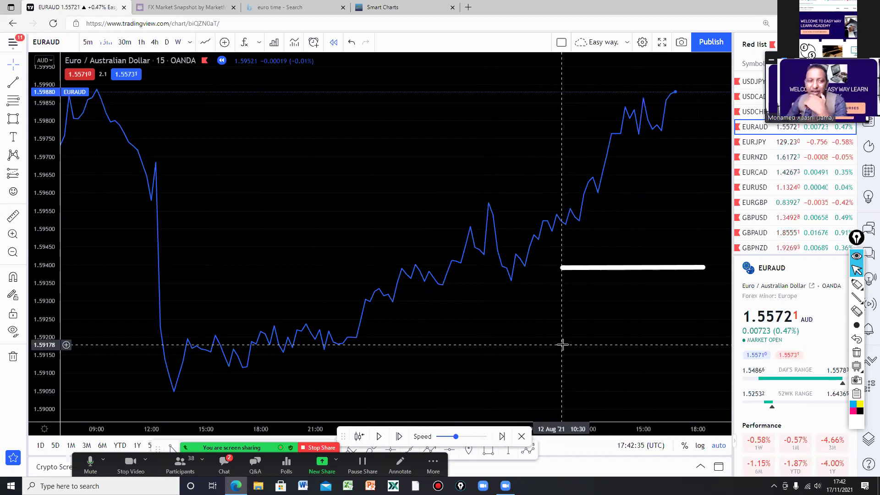
click(205, 43)
Restore candlesticks and, after checking the 4-hour chart, settle back on 15-minute candles
click(229, 86)
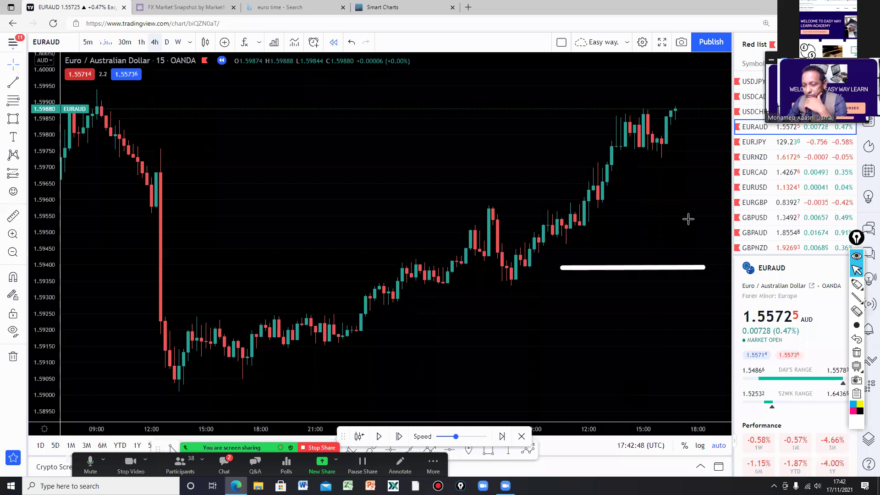
click(106, 46)
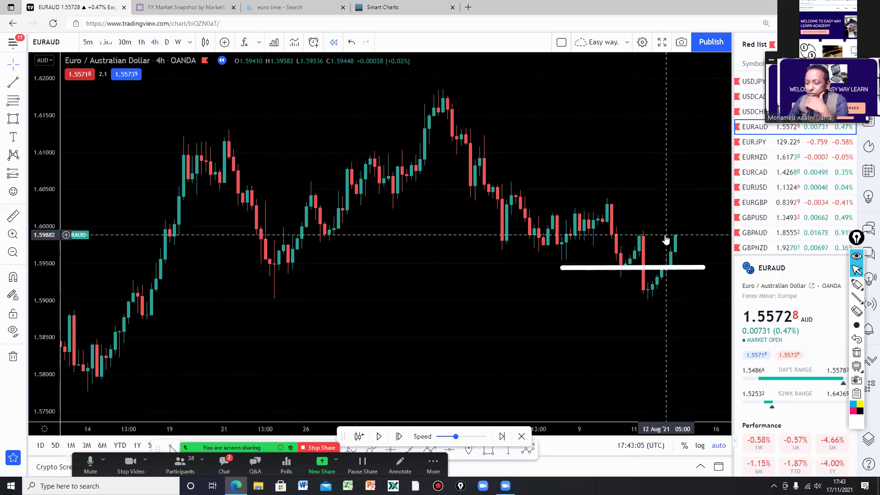
click(105, 42)
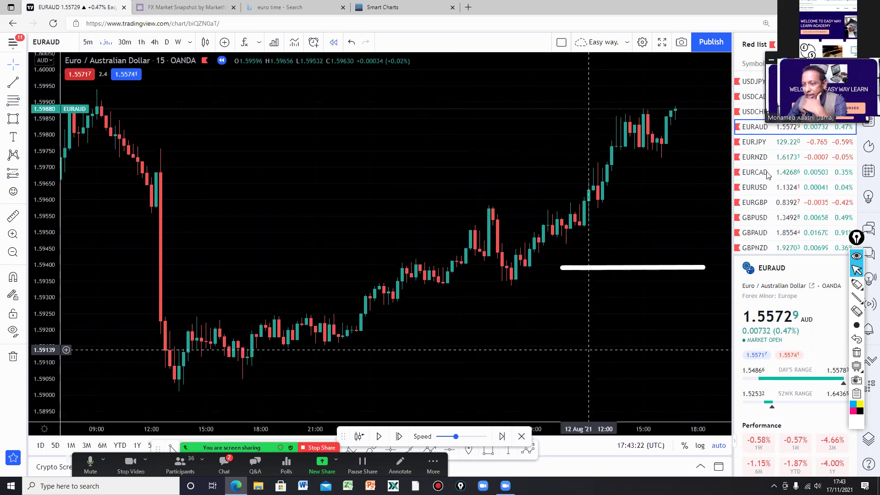
Scroll the symbol list and open the GBPAUD chart
mouse_move(755, 217)
scroll(807, 227, down, 1)
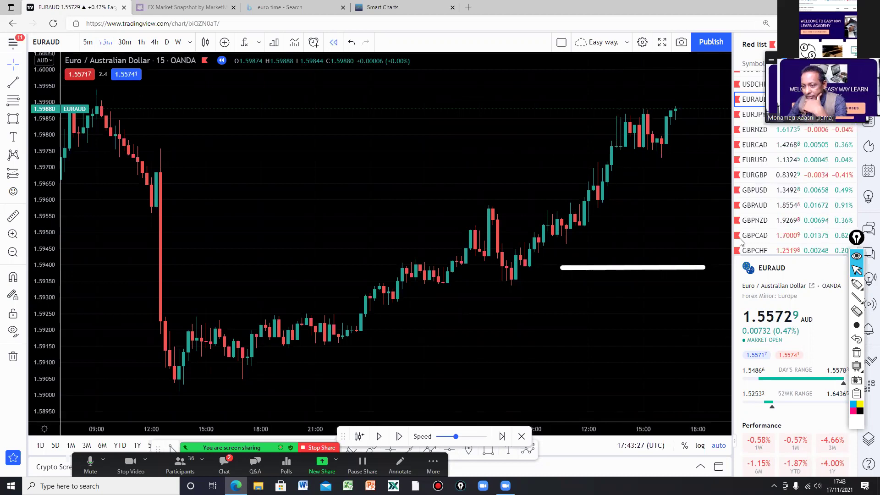
scroll(743, 240, down, 1)
scroll(792, 180, down, 1)
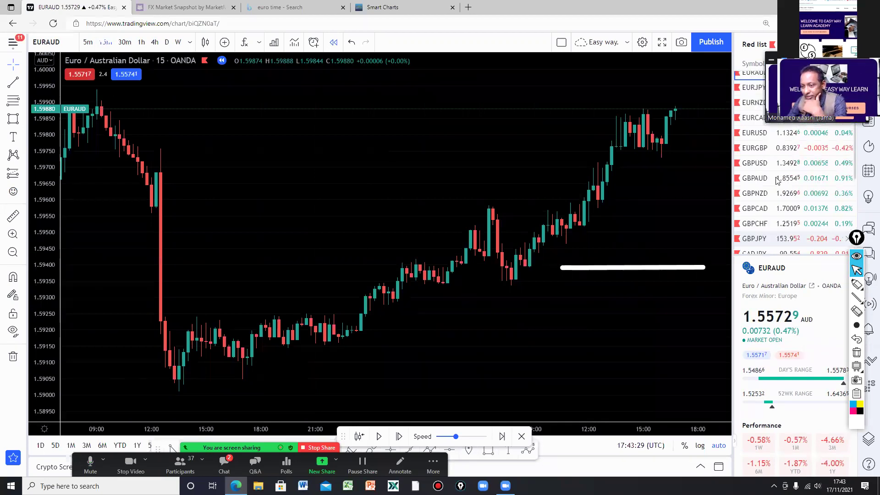
click(778, 180)
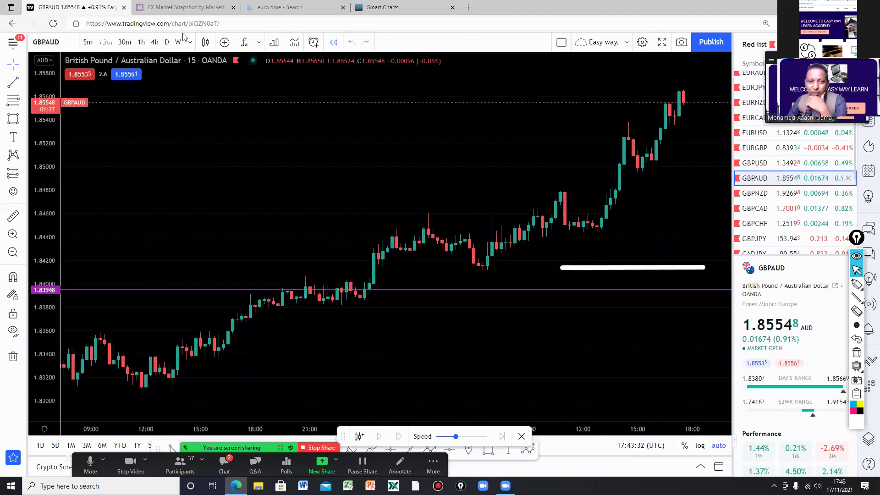
Switch GBPAUD to 4-hour candles and remove the white annotation stroke
click(156, 43)
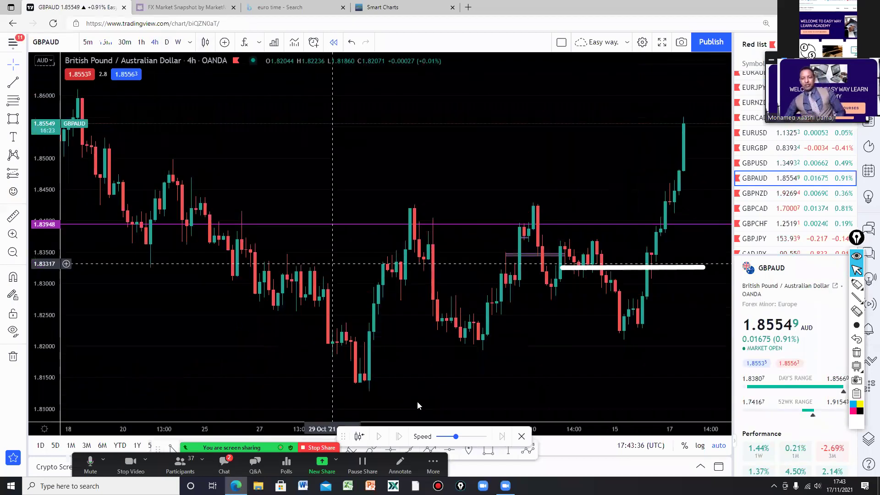
click(857, 354)
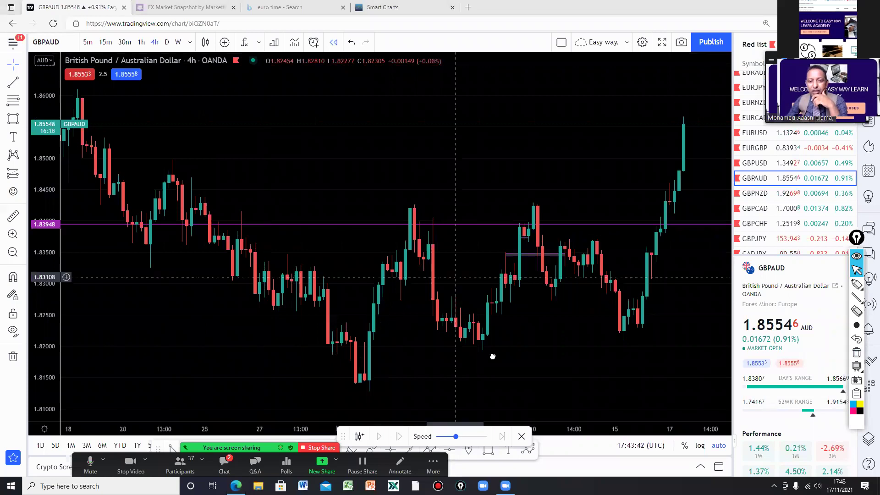
drag(384, 354, 385, 354)
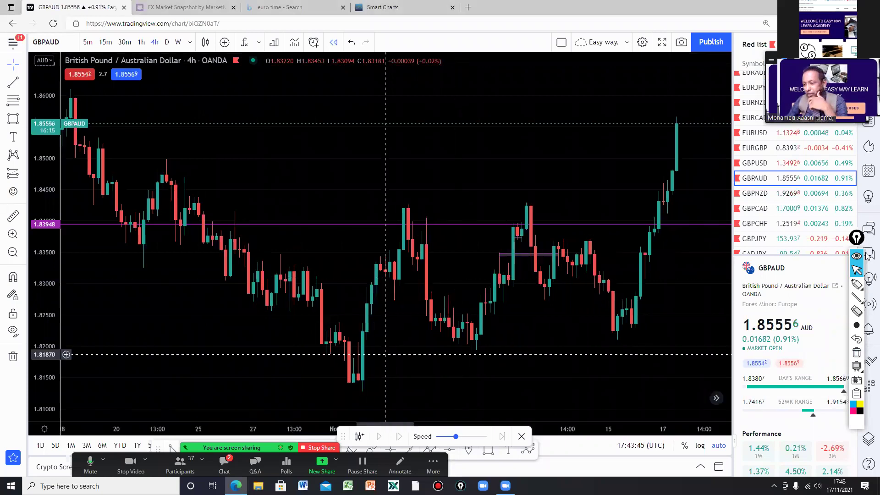
mouse_move(856, 283)
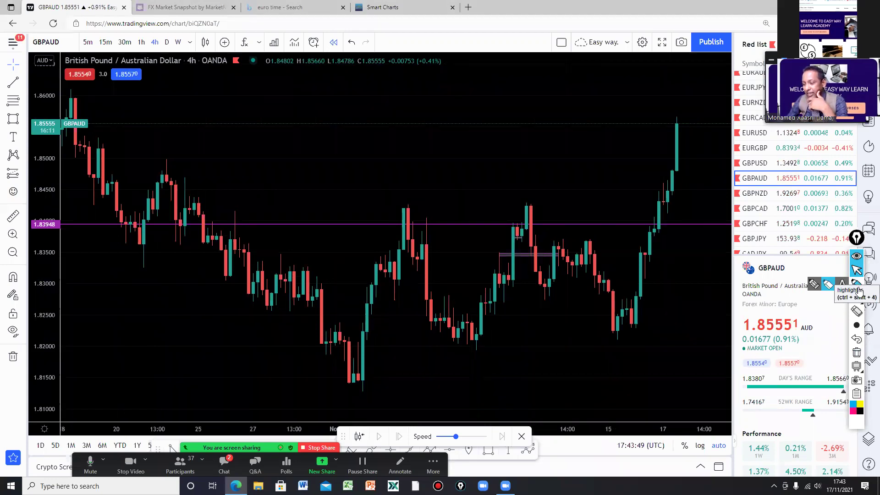
click(857, 283)
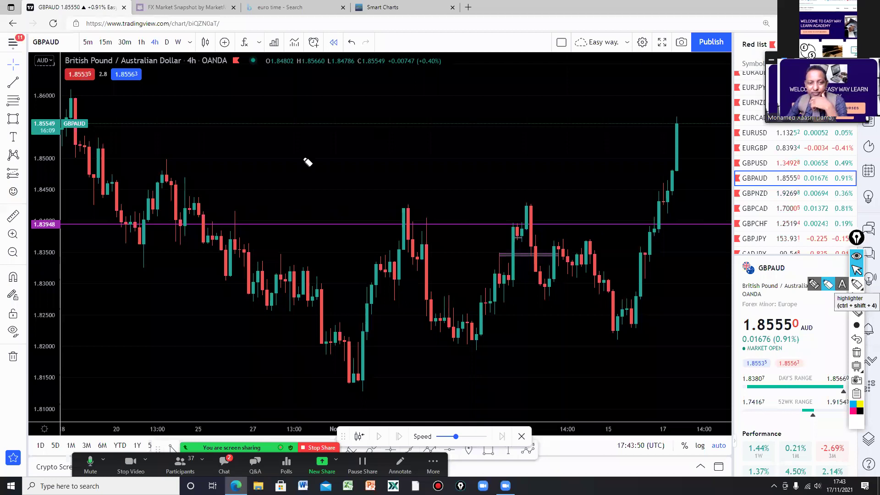
drag(294, 93, 327, 128)
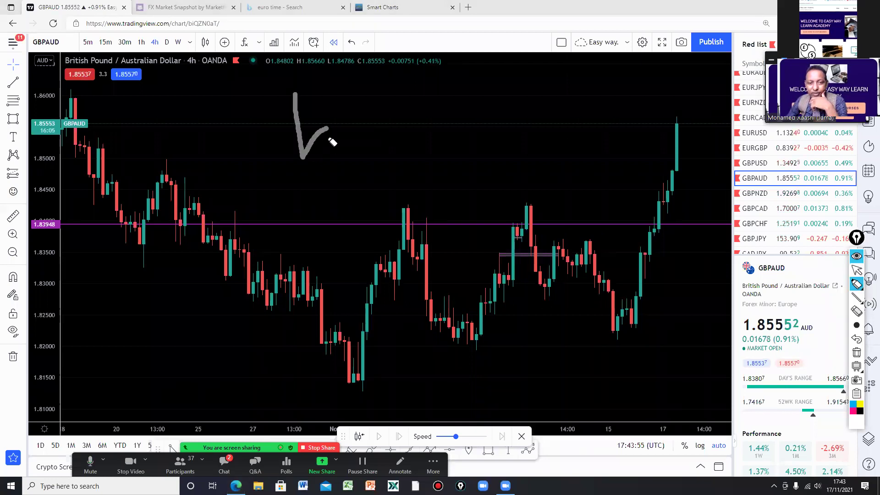
drag(337, 169, 340, 182)
drag(278, 155, 422, 166)
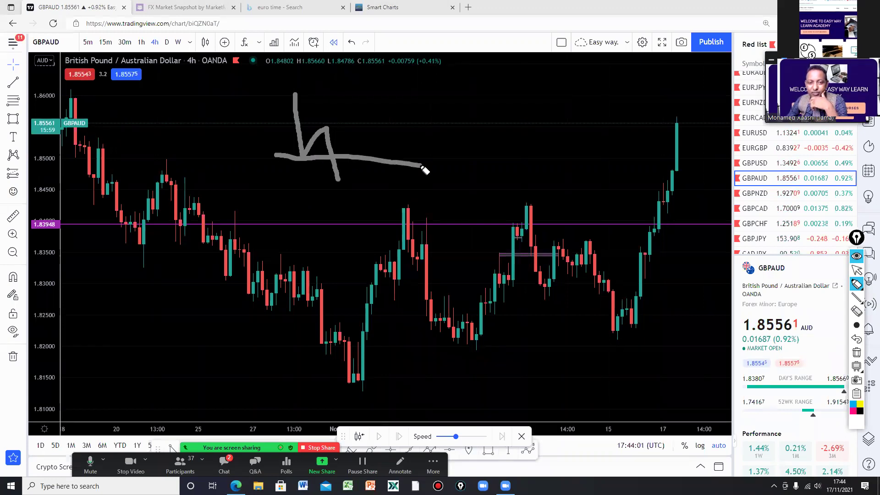
drag(338, 179, 354, 164)
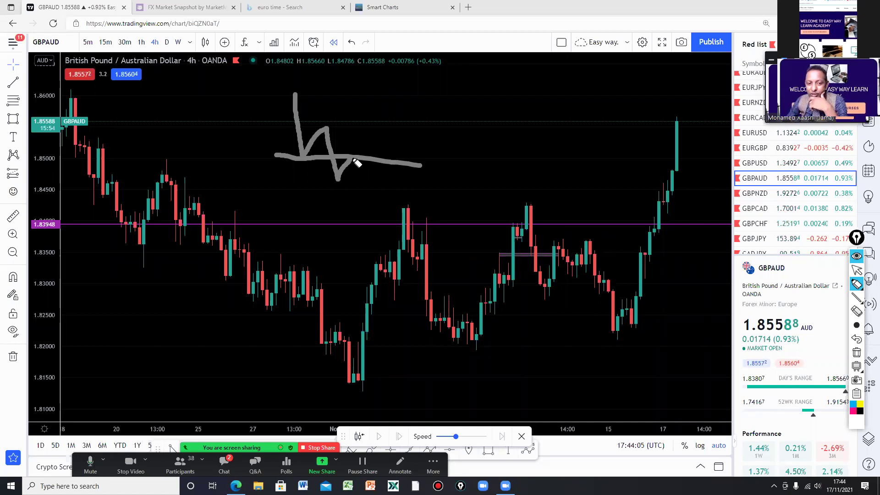
drag(353, 161, 372, 204)
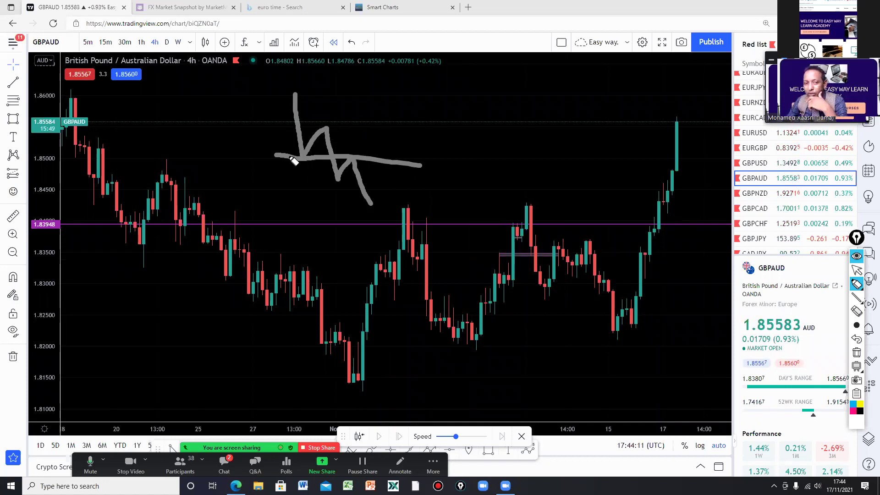
click(494, 125)
mouse_move(483, 181)
mouse_down()
mouse_move(507, 111)
mouse_move(519, 140)
mouse_up()
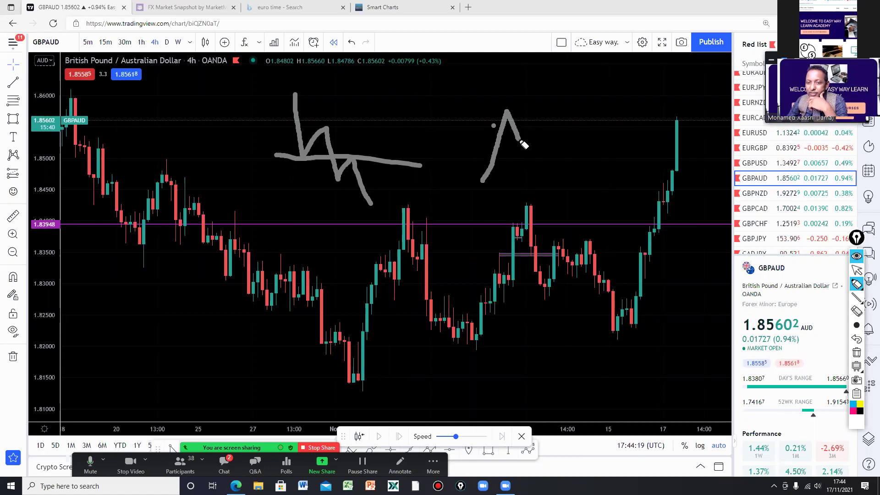
drag(523, 136, 540, 116)
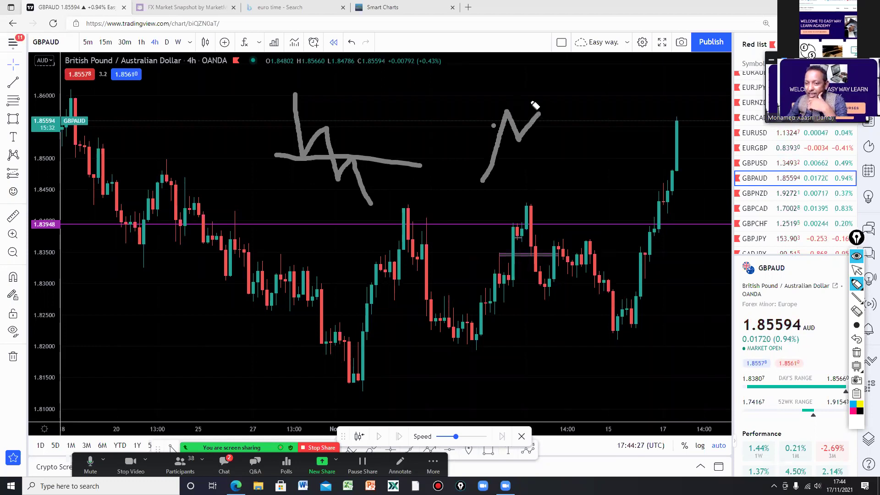
drag(541, 114, 545, 153)
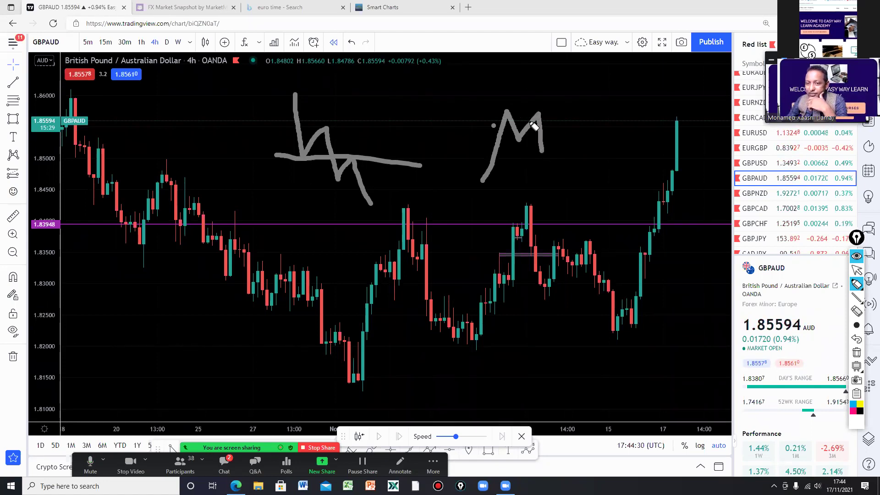
drag(486, 105, 542, 116)
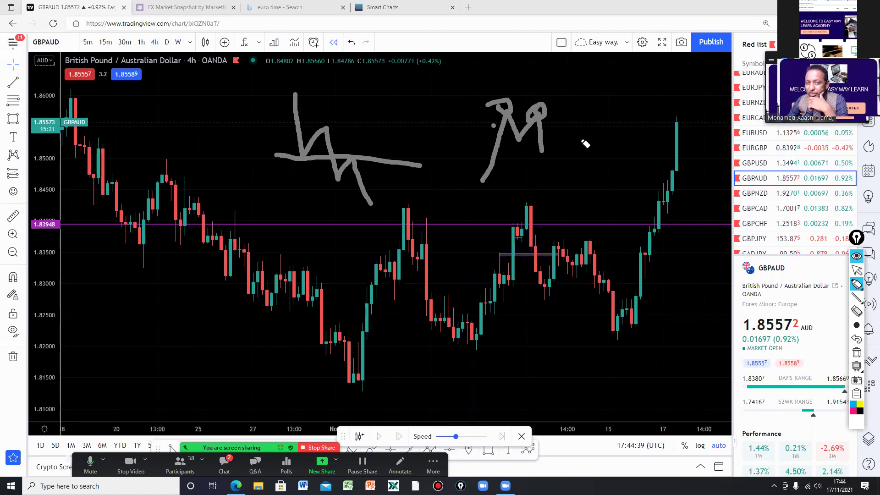
drag(600, 115, 698, 114)
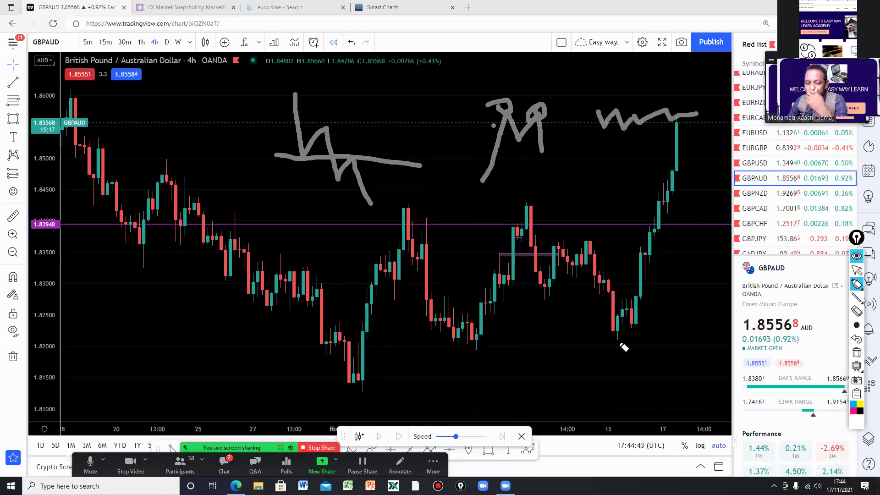
click(857, 352)
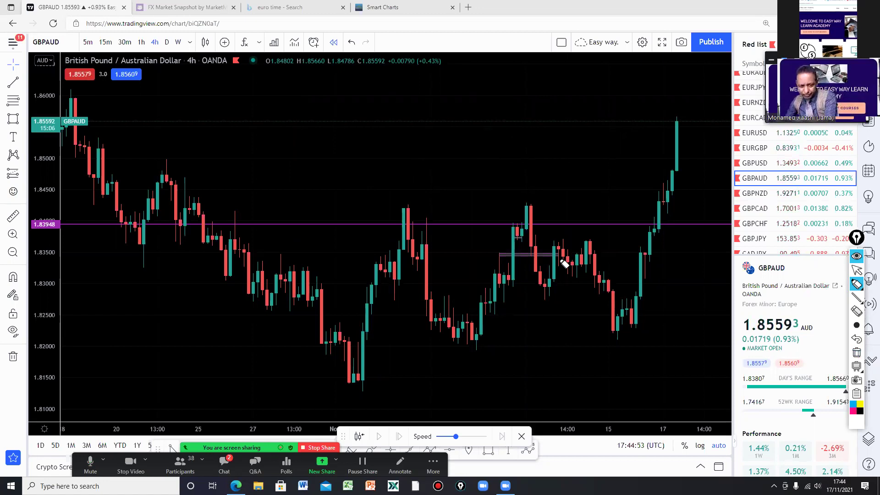
Exit annotation mode, zoom out and pan the 4-hour chart toward older history
click(851, 282)
click(857, 270)
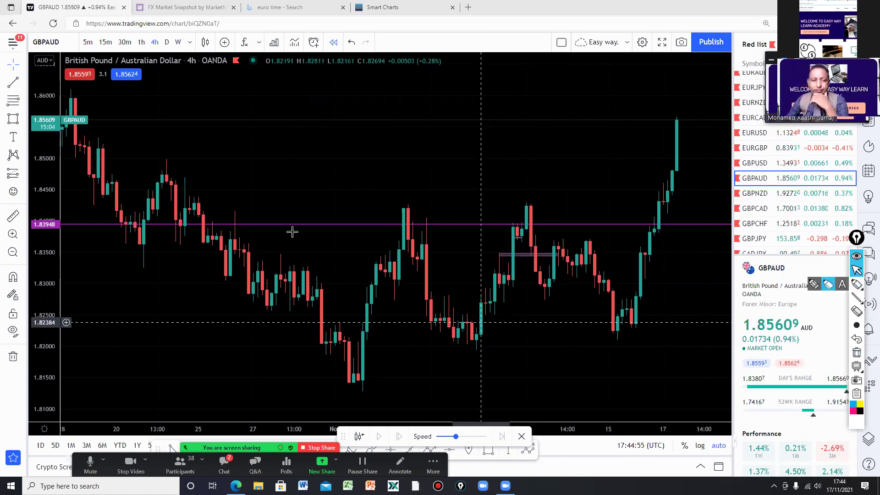
scroll(314, 250, down, 2)
scroll(314, 249, down, 2)
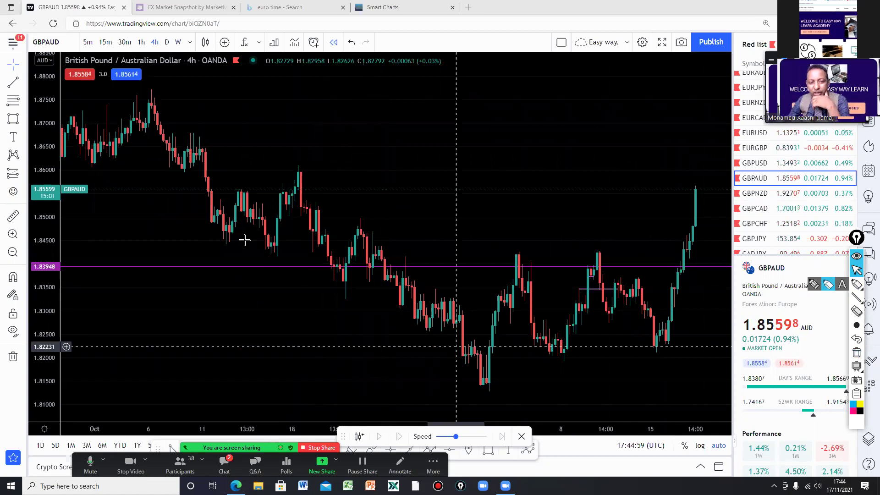
mouse_move(385, 270)
mouse_down()
mouse_move(569, 298)
mouse_move(668, 263)
mouse_up()
Select the purple level, now at 1.84851, and scroll left into August–September
click(463, 295)
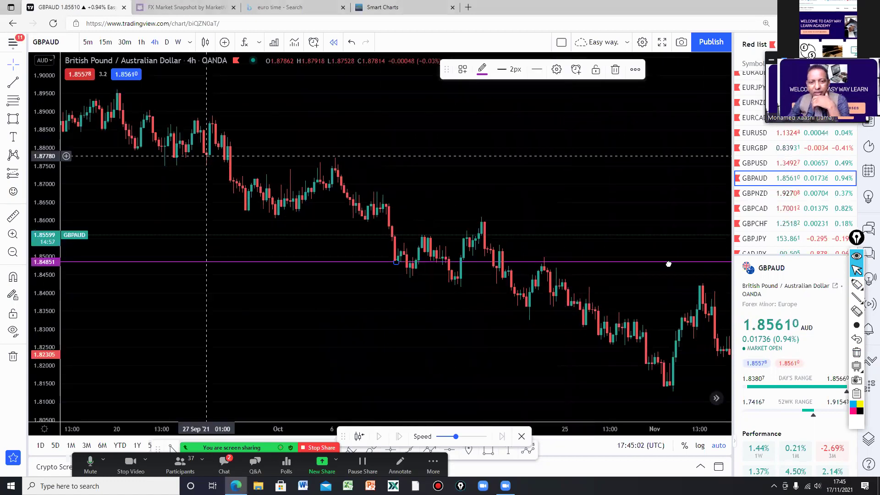
scroll(356, 323, up, 3)
scroll(358, 329, left, 2)
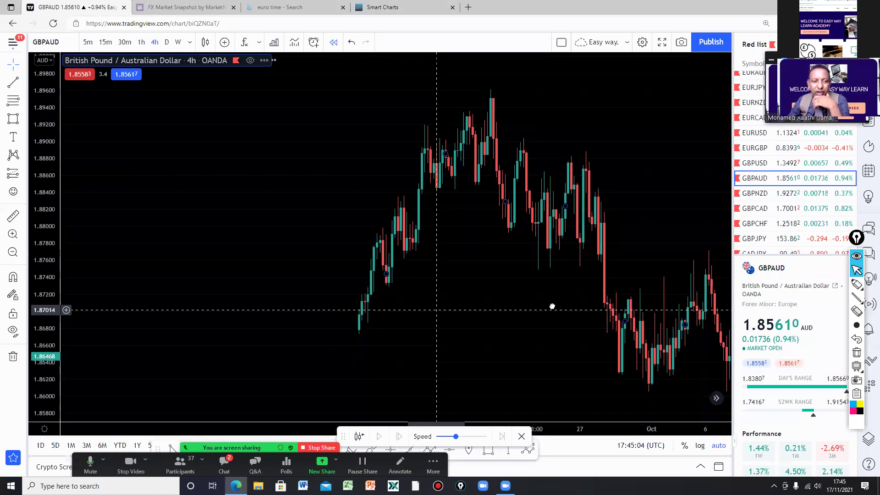
scroll(553, 306, left, 2)
scroll(641, 288, left, 5)
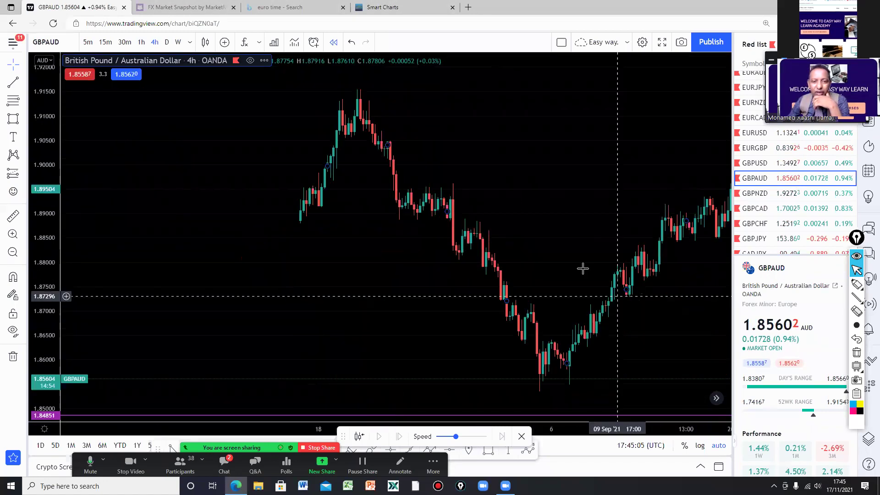
scroll(583, 268, left, 2)
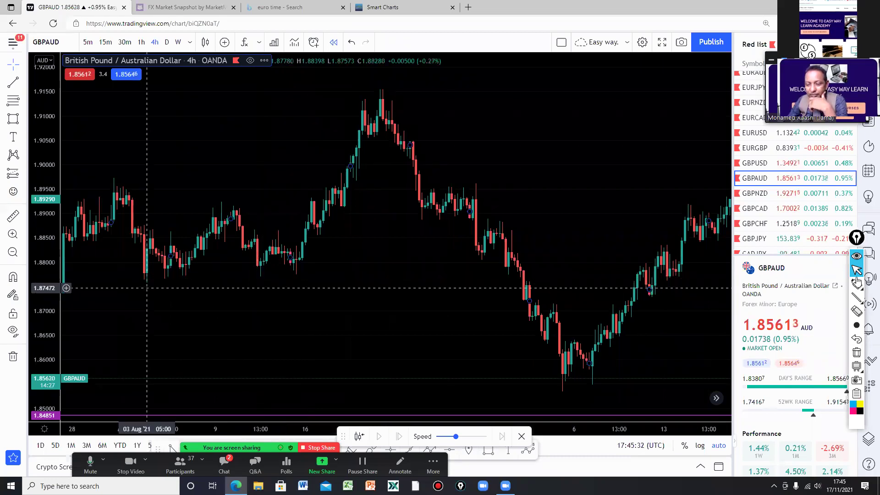
mouse_move(857, 284)
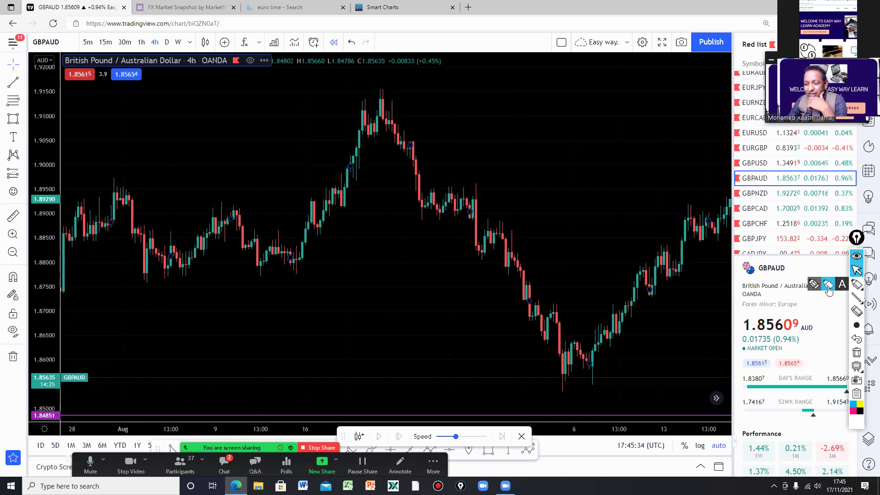
Circle three early-to-mid-August swing lows near 1.877 with grey highlighter marks
click(828, 287)
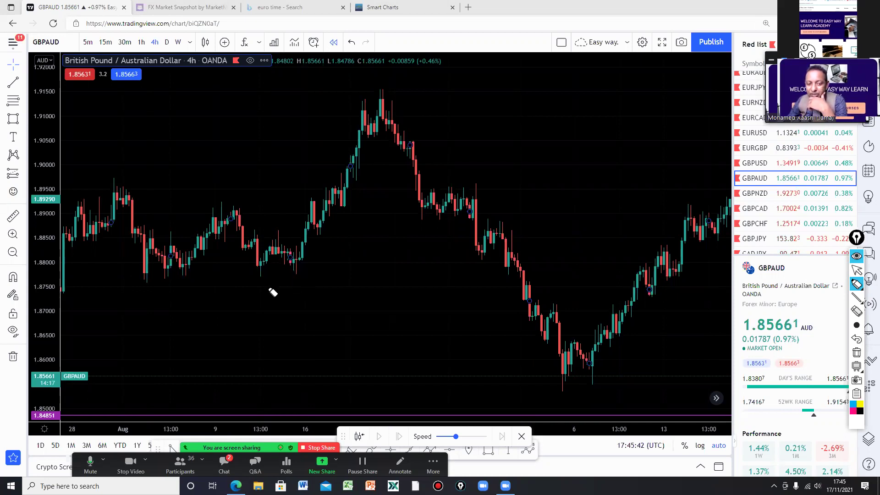
drag(289, 272, 294, 281)
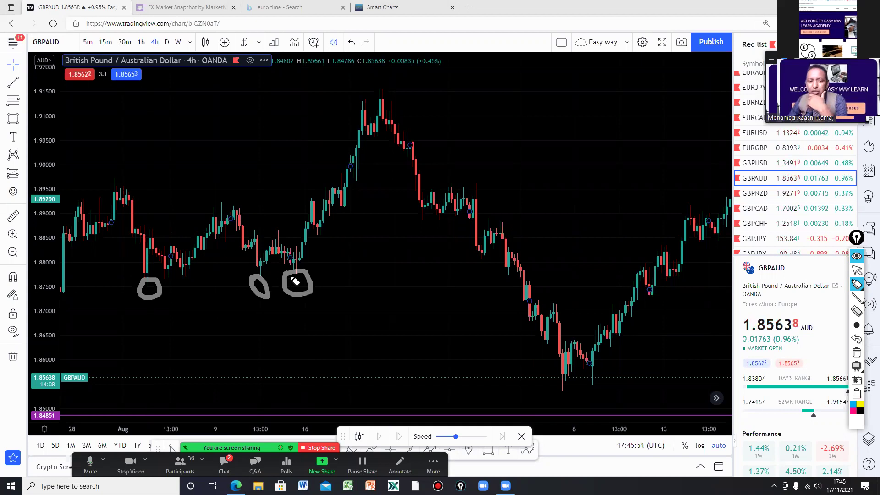
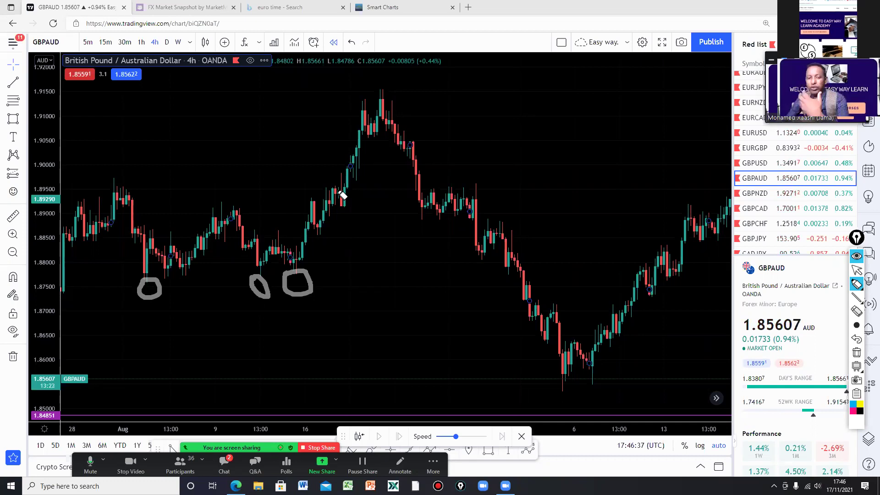
Erase the three grey circles, return to the mouse tool, and pan the GBPAUD chart back to July–September
click(861, 356)
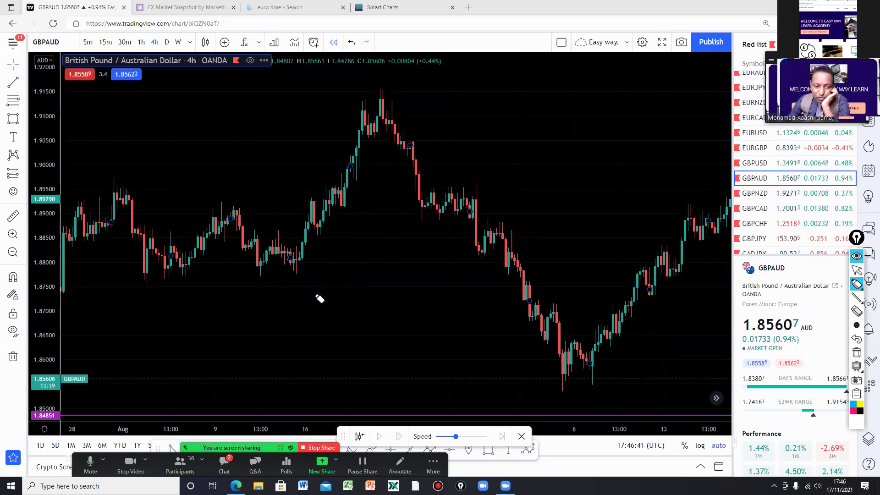
click(857, 270)
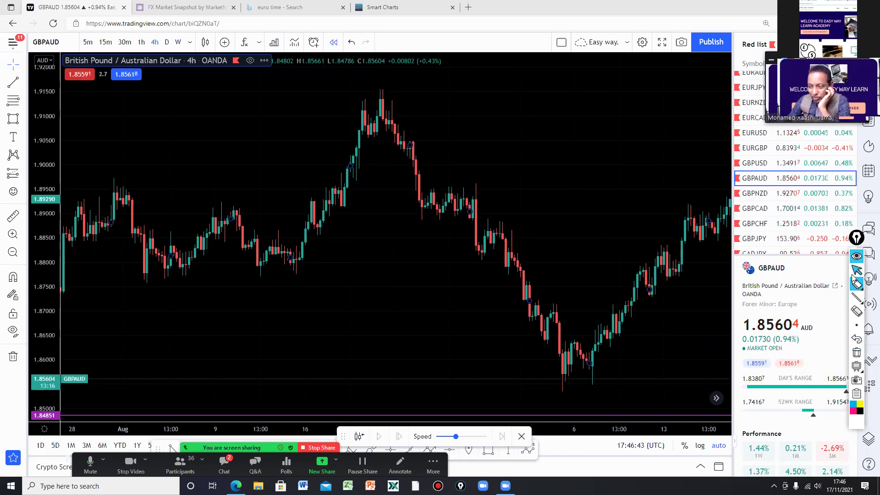
drag(348, 247, 691, 291)
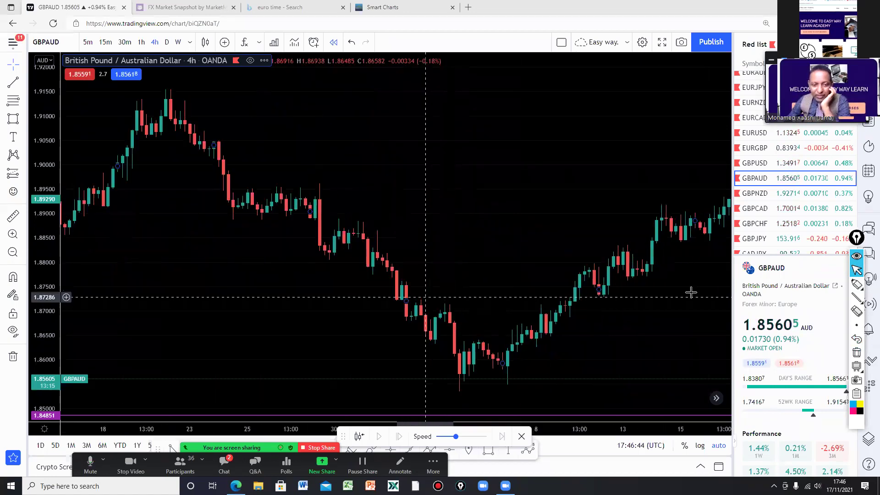
scroll(516, 243, up, 2)
scroll(354, 297, left, 5)
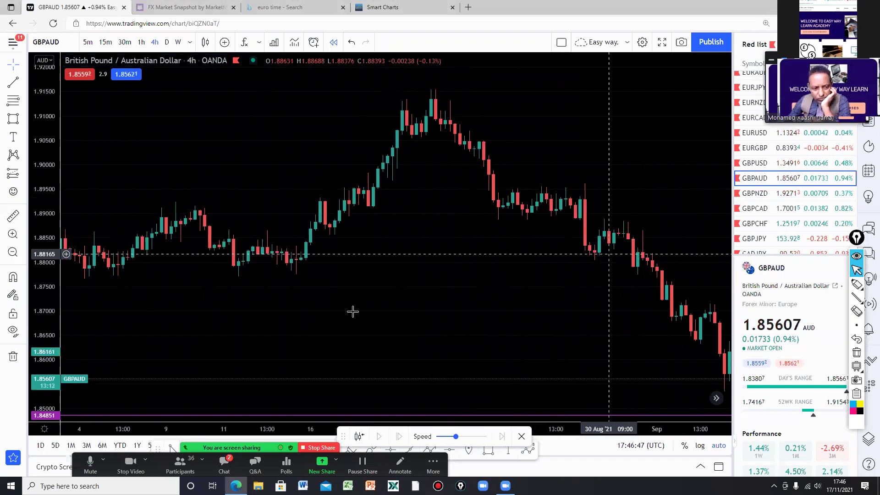
scroll(350, 297, down, 2)
scroll(351, 298, down, 2)
scroll(352, 298, down, 2)
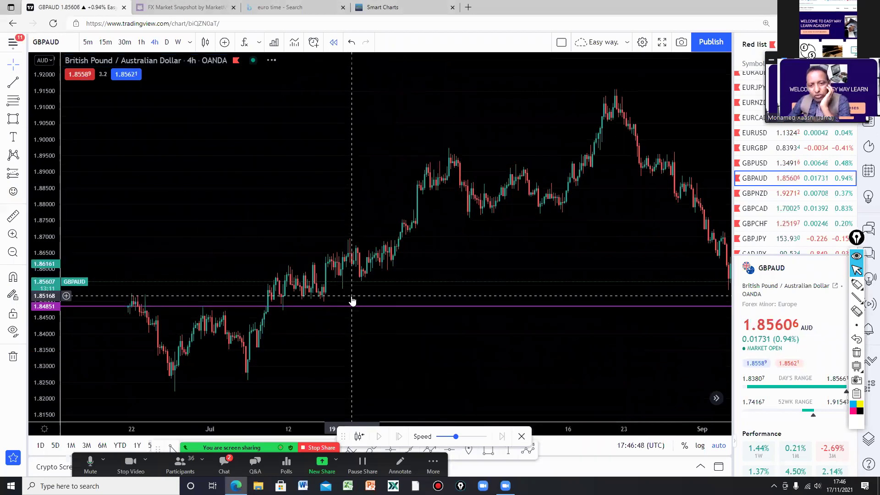
scroll(353, 299, down, 2)
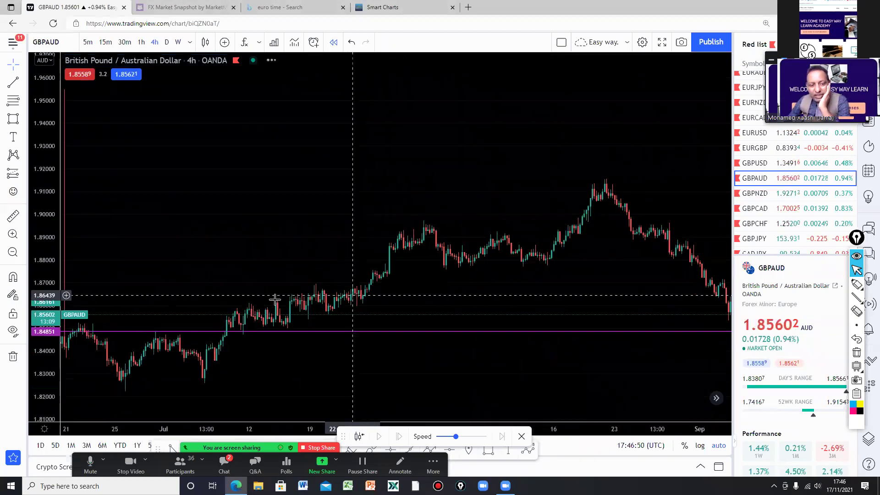
scroll(337, 158, up, 2)
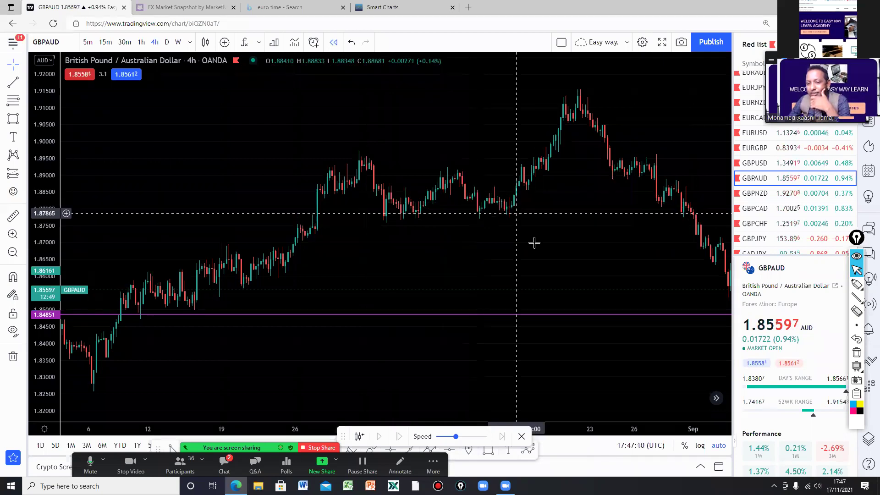
scroll(518, 254, up, 1)
scroll(459, 266, up, 1)
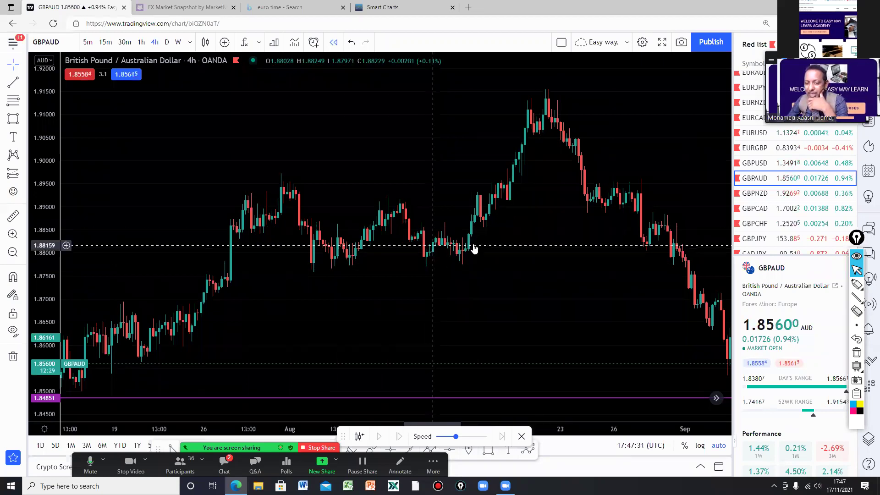
Start a bar replay of the GBPAUD 4-hour chart from a candle around 16 Aug 2021
click(332, 42)
key(Escape)
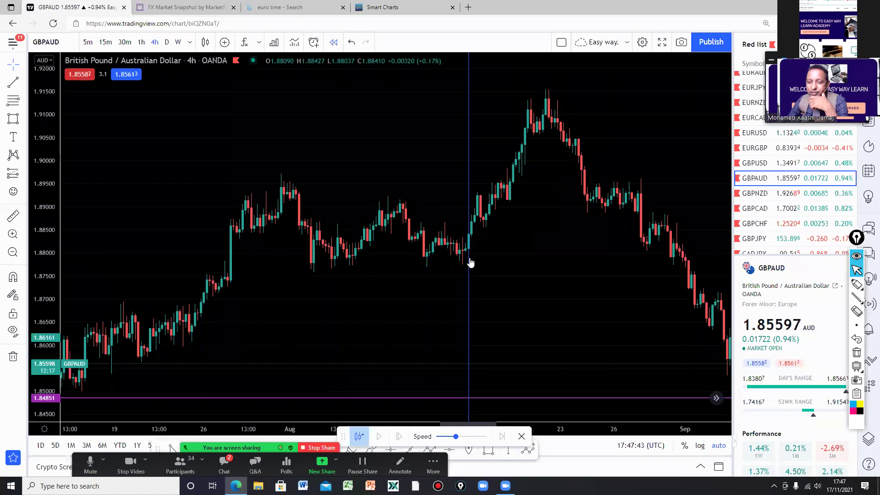
click(470, 263)
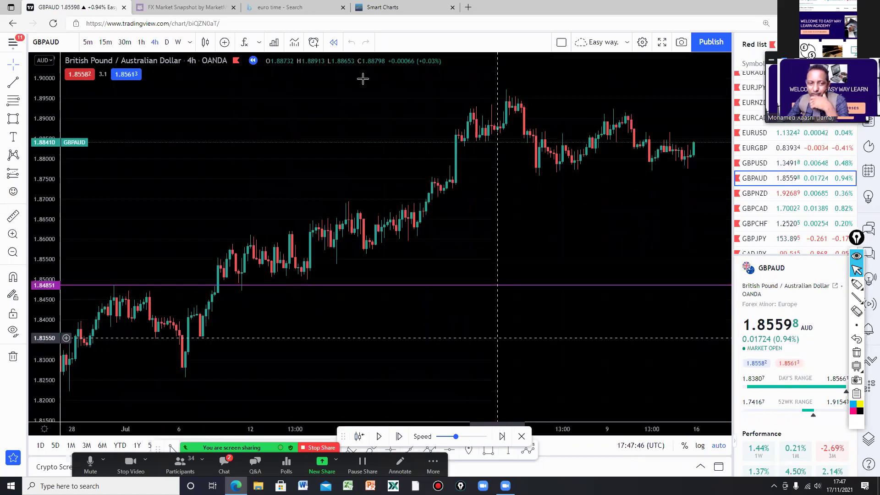
Advance the GBPAUD 4-hour replay to the mid-August candle closing at 1.88410
key(shift+Right)
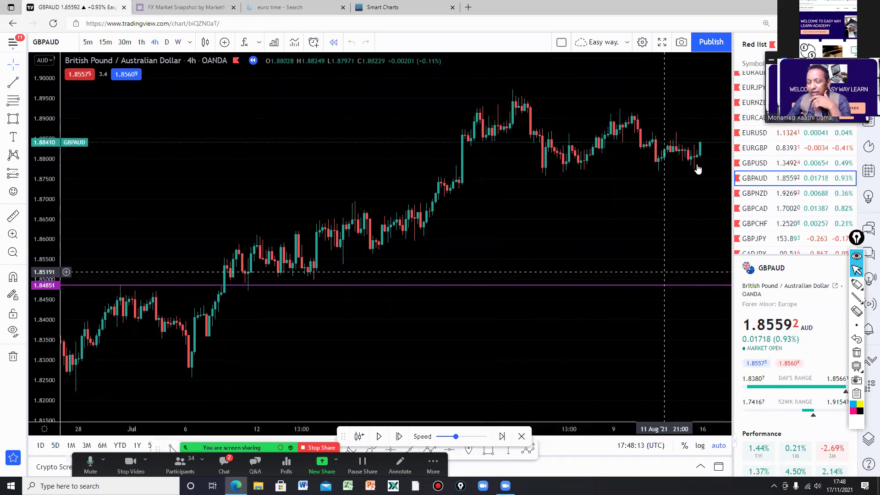
click(106, 43)
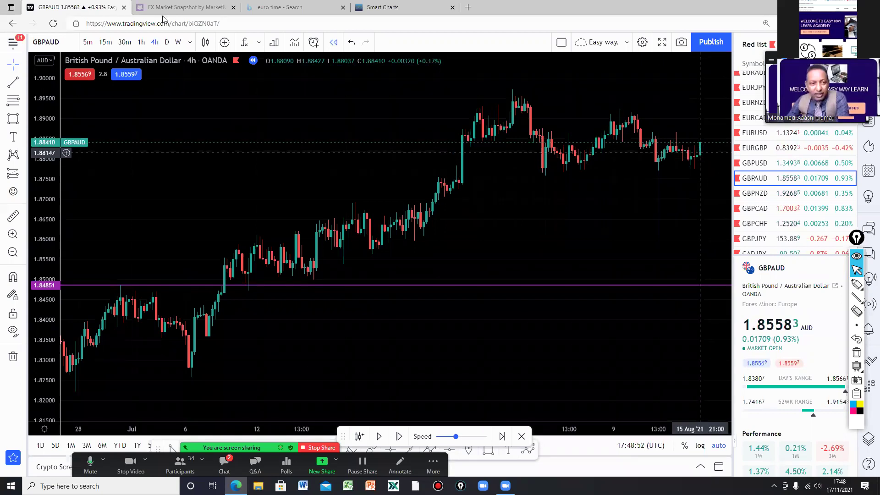
Change the GBPAUD replay to 15-minute candles and choose the freehand pen in the annotation toolbar
click(106, 42)
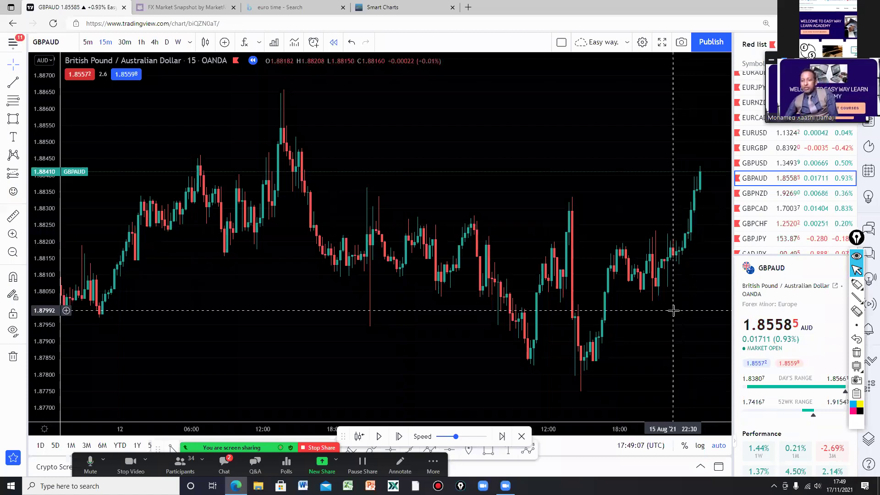
click(856, 289)
click(825, 287)
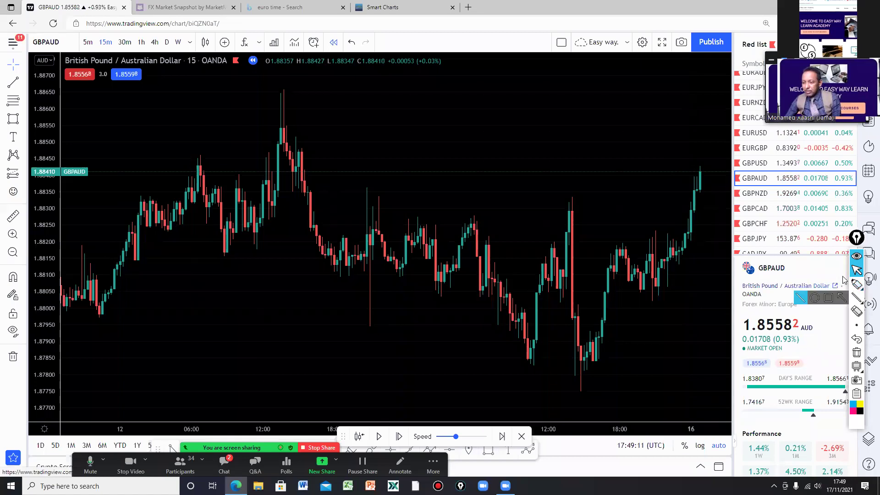
click(854, 285)
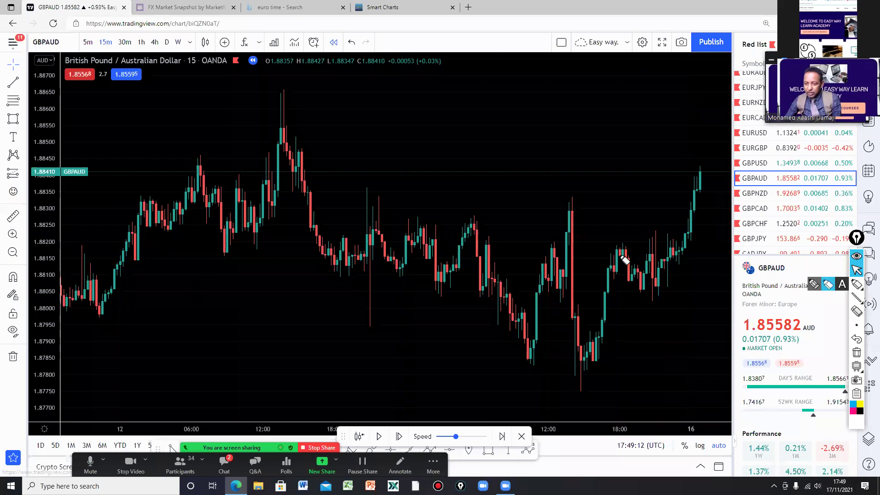
drag(661, 301, 697, 174)
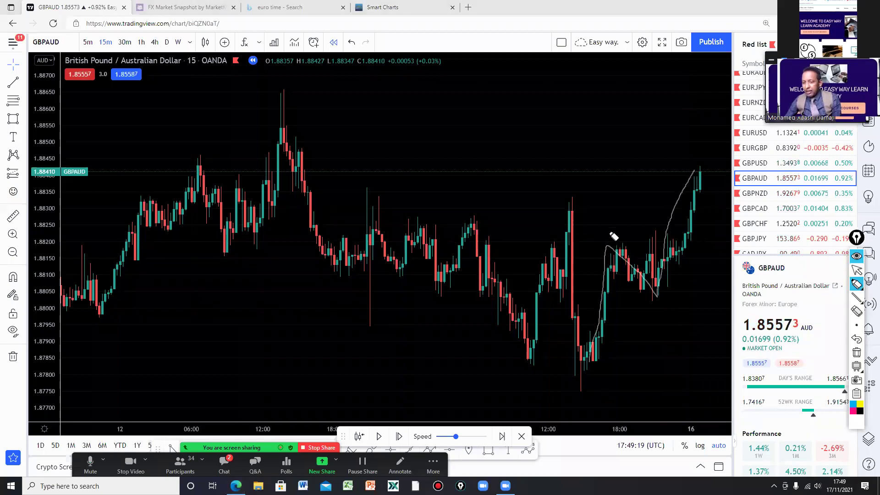
drag(661, 309, 667, 308)
drag(673, 291, 695, 301)
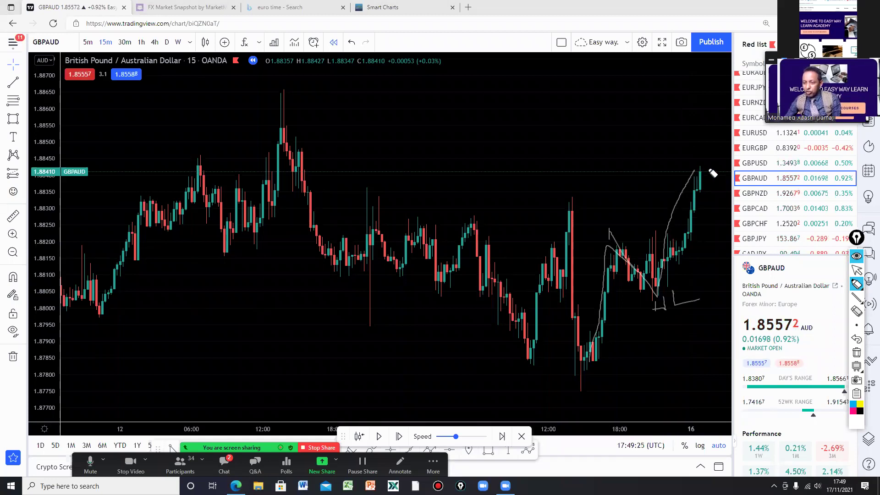
drag(699, 168, 737, 123)
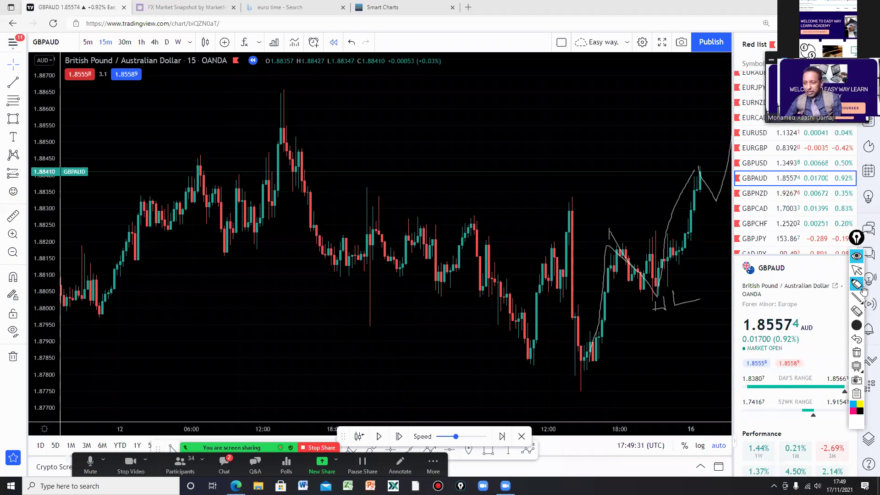
click(857, 352)
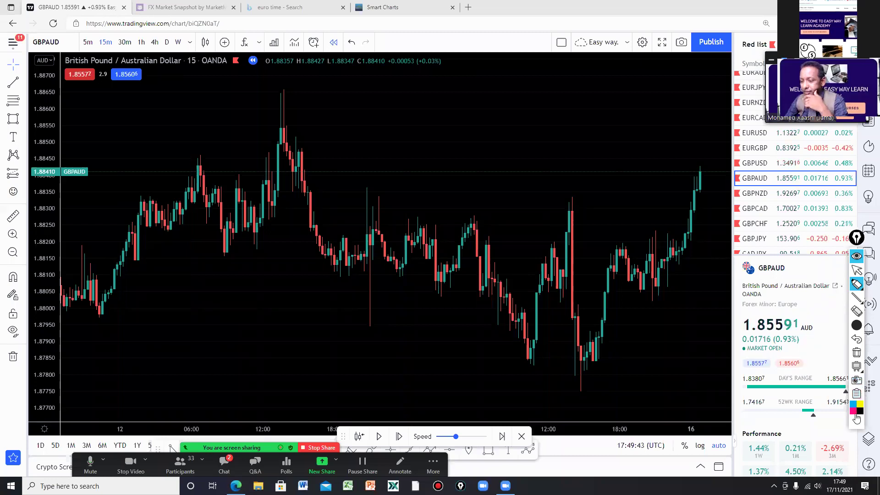
mouse_move(857, 325)
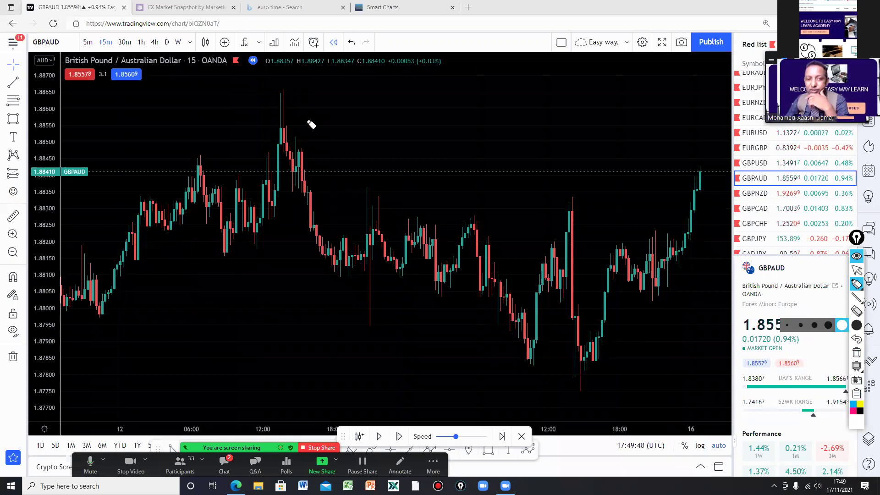
drag(311, 124, 294, 112)
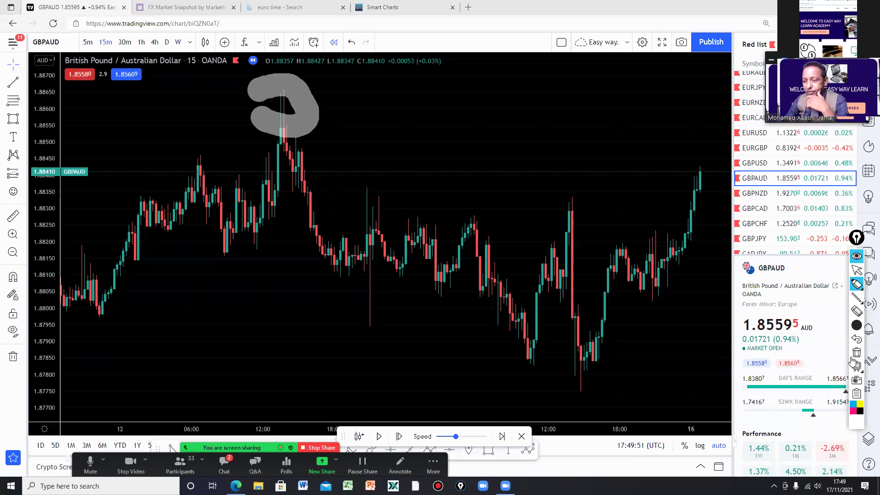
click(856, 339)
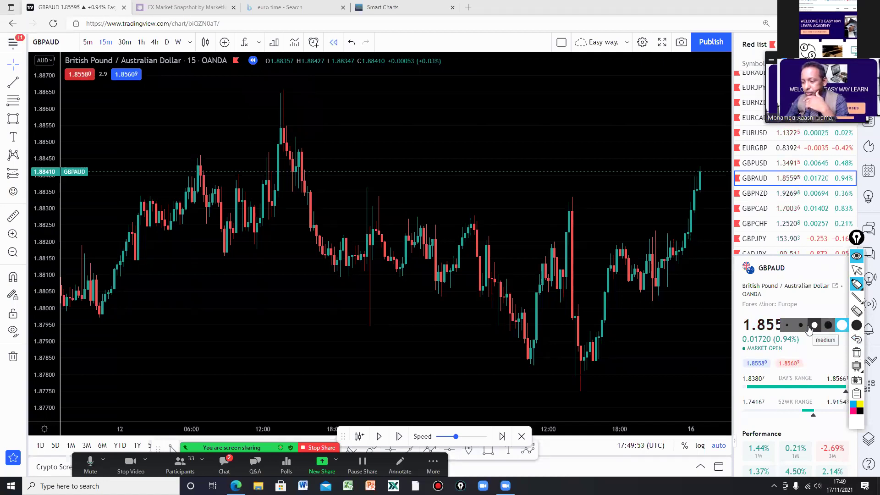
click(811, 327)
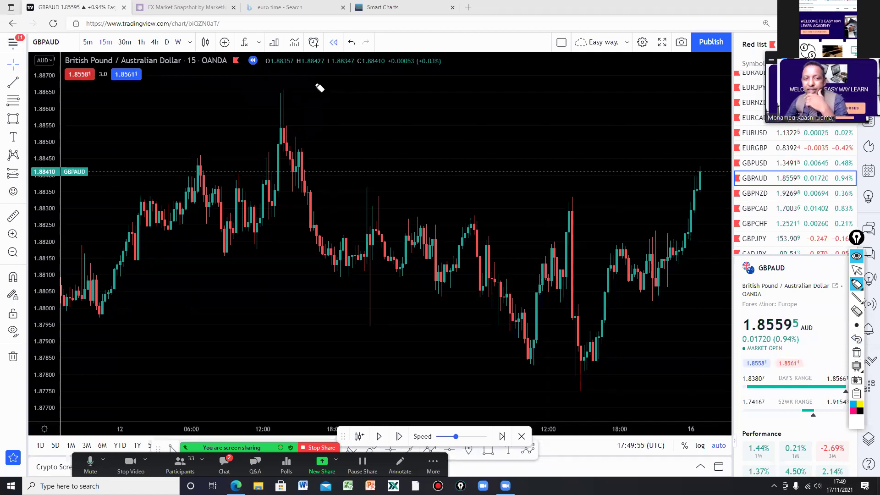
mouse_move(265, 96)
mouse_down()
mouse_move(274, 87)
mouse_move(287, 145)
mouse_move(295, 118)
mouse_up()
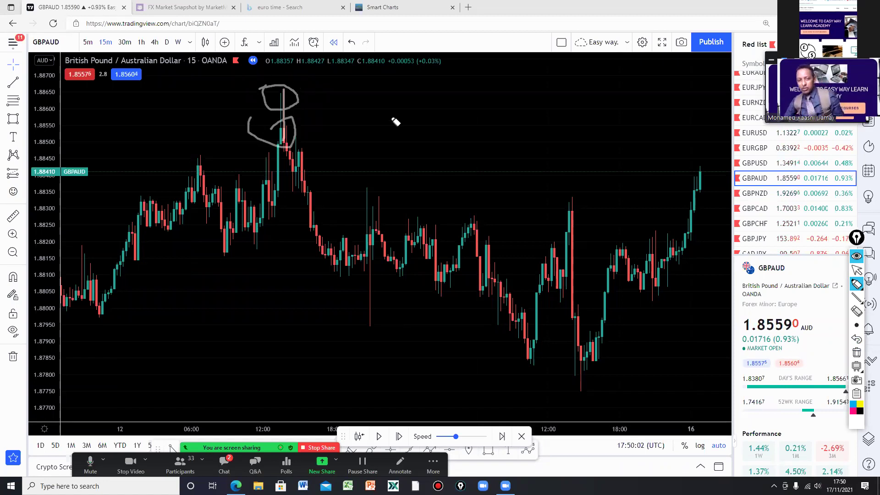
click(857, 352)
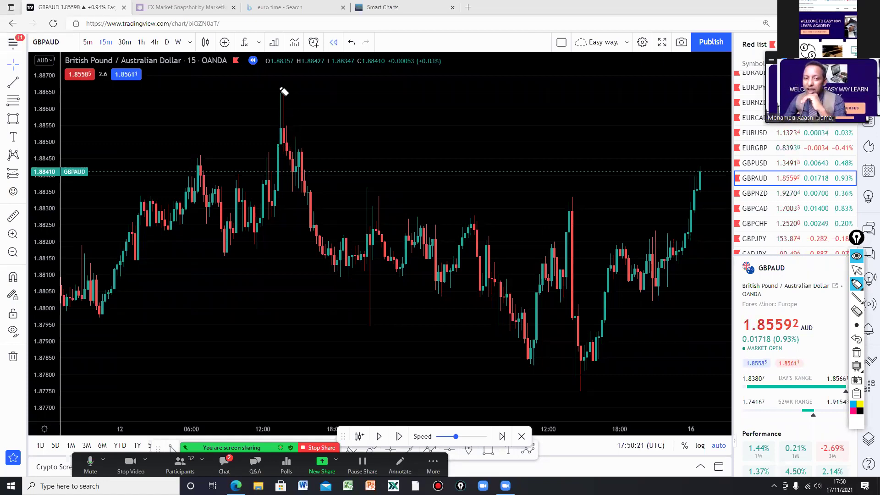
mouse_move(295, 105)
mouse_down()
mouse_move(295, 88)
mouse_move(280, 100)
mouse_move(233, 91)
mouse_up()
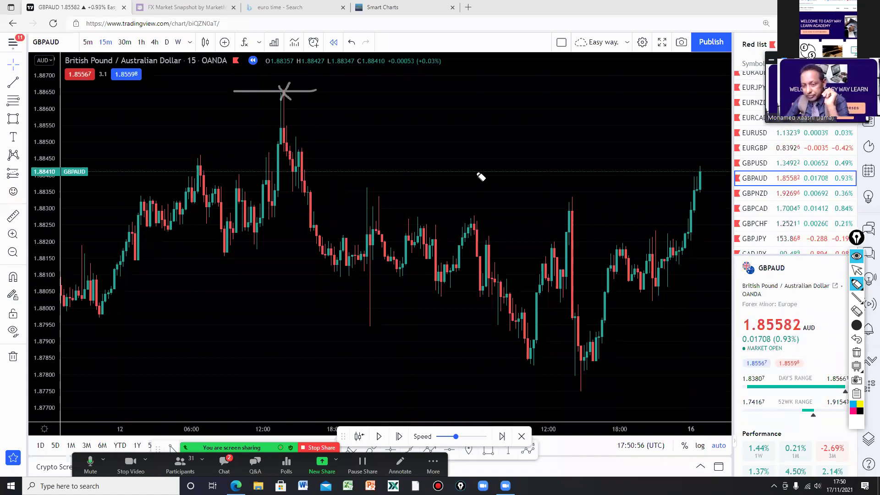
Erase the earlier peak marks and set the freehand pen to the thinnest width
click(856, 353)
click(857, 284)
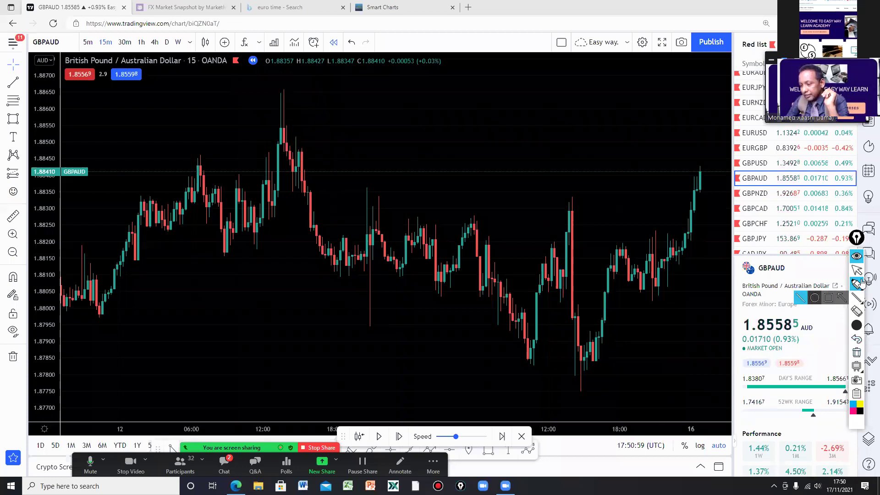
click(860, 284)
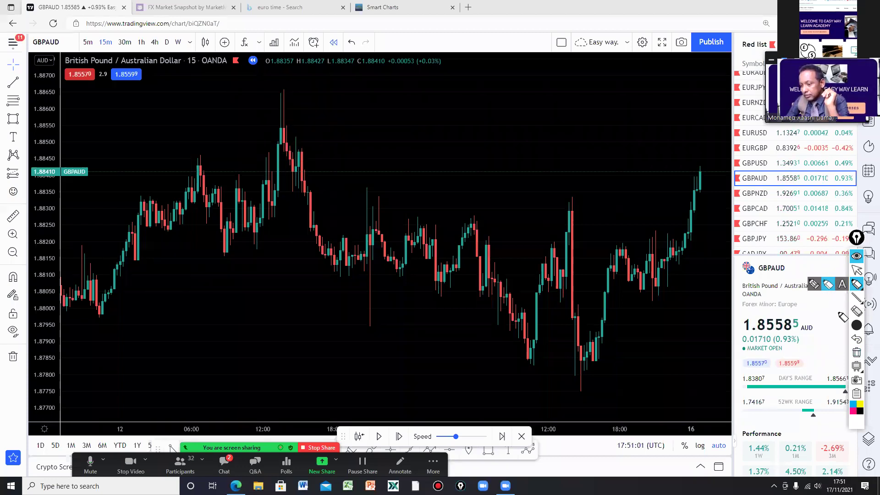
click(857, 325)
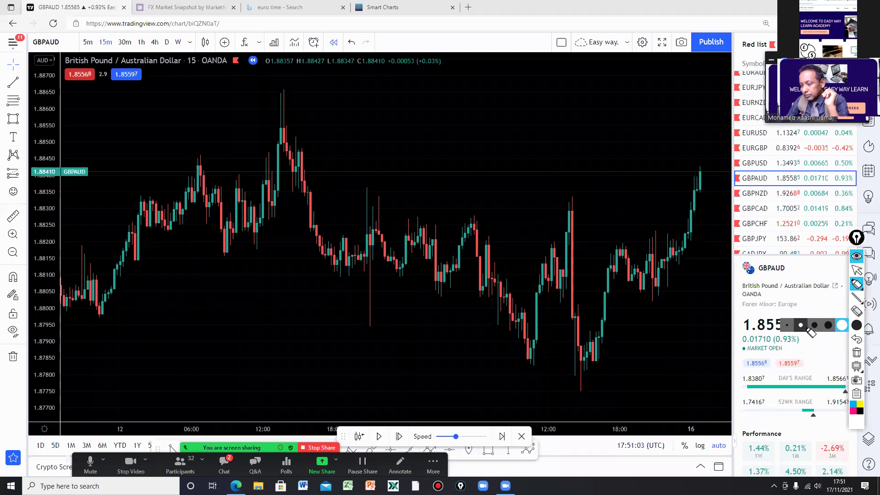
click(788, 325)
Circle the peak candle near 1.88650 and sketch boxes around the two recent lows
drag(275, 95, 290, 94)
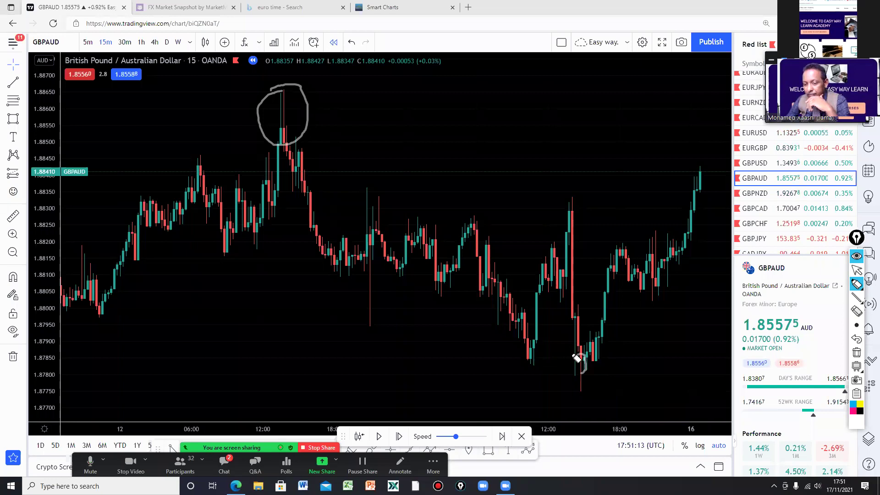
mouse_move(574, 386)
mouse_down()
mouse_move(614, 351)
mouse_move(567, 380)
mouse_move(599, 360)
mouse_up()
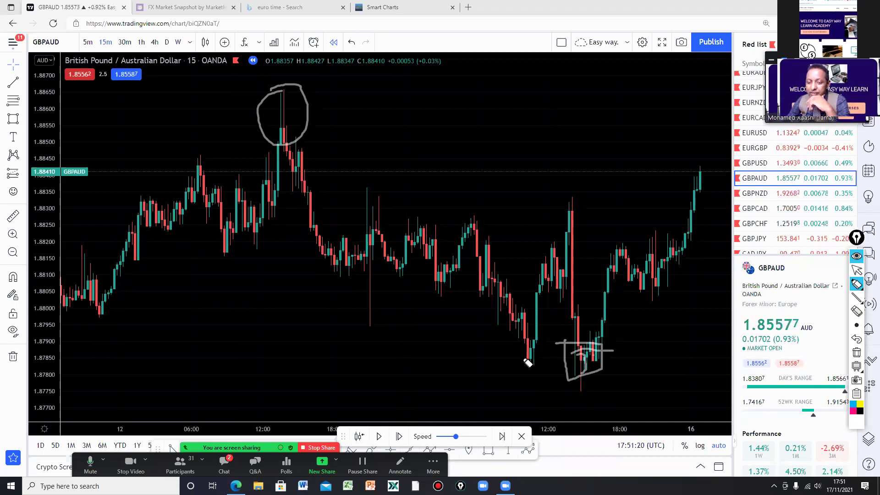
drag(482, 367, 582, 389)
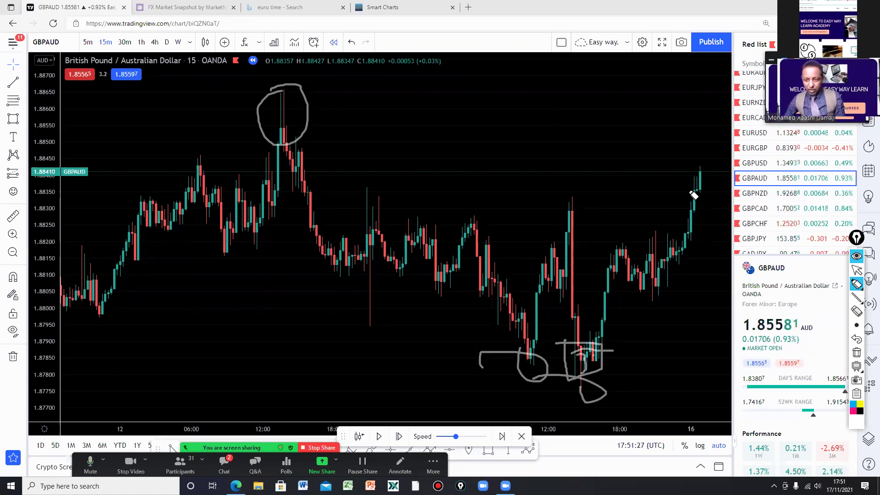
Wipe the freehand circle and the low-point sketches off the 15-minute GBPAUD chart
click(856, 354)
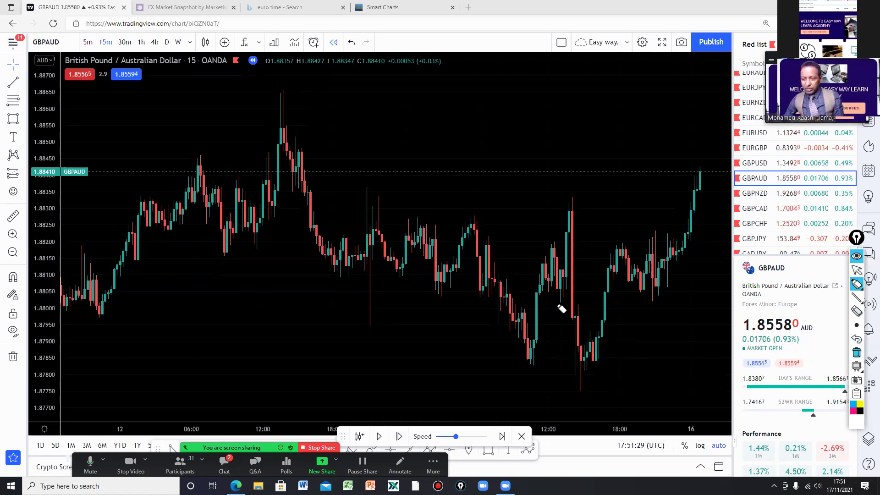
drag(353, 254, 602, 247)
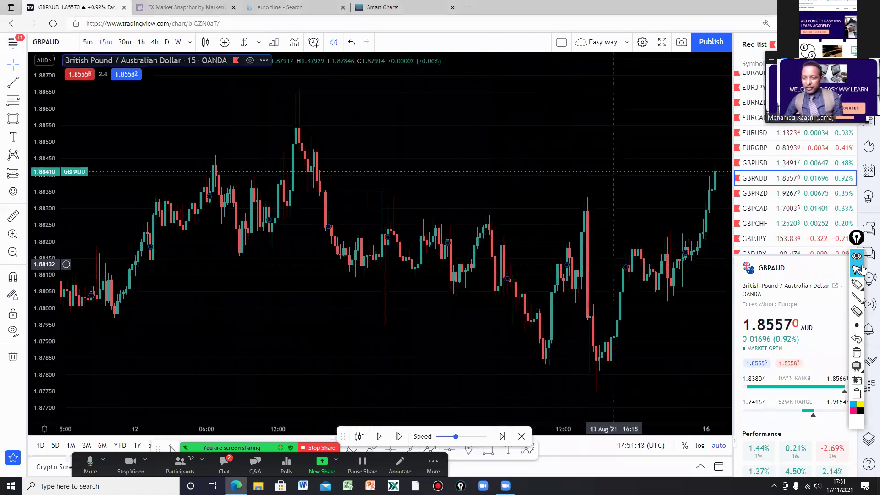
Trace the rally from the low up to the latest high, then mark the pullback after it
click(857, 284)
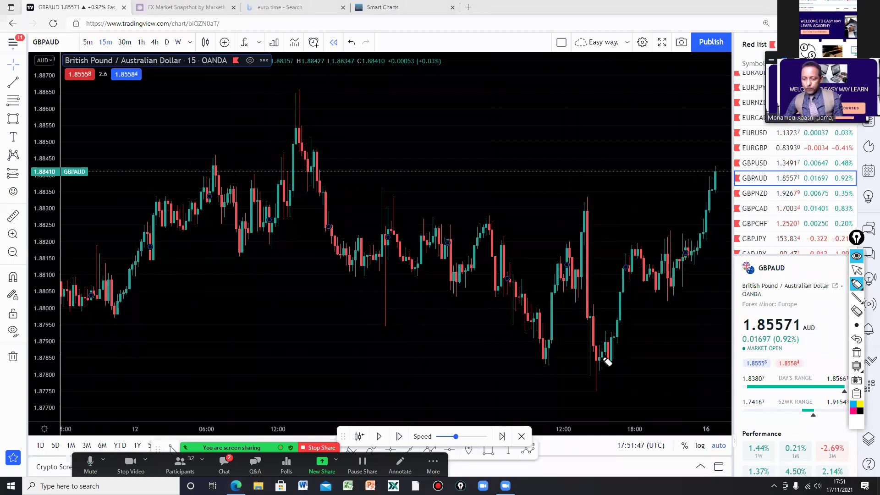
drag(633, 258, 675, 301)
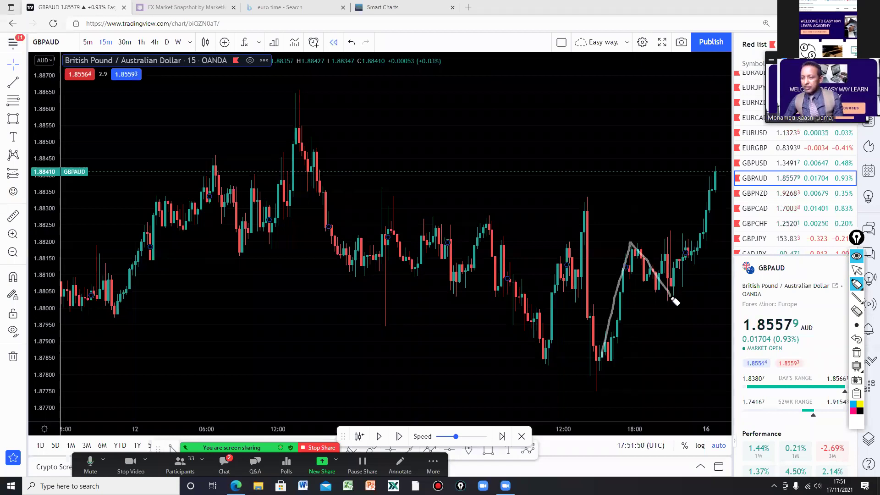
drag(674, 301, 711, 176)
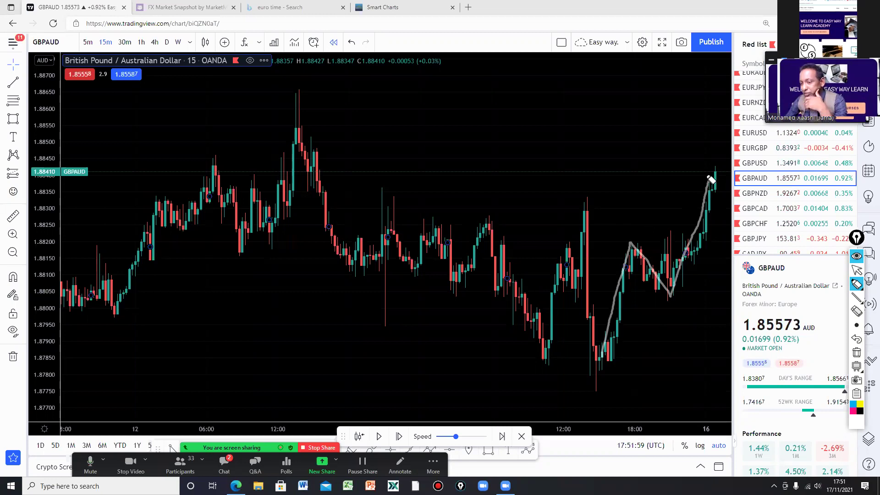
mouse_move(709, 174)
mouse_down()
mouse_move(721, 224)
mouse_move(733, 223)
mouse_up()
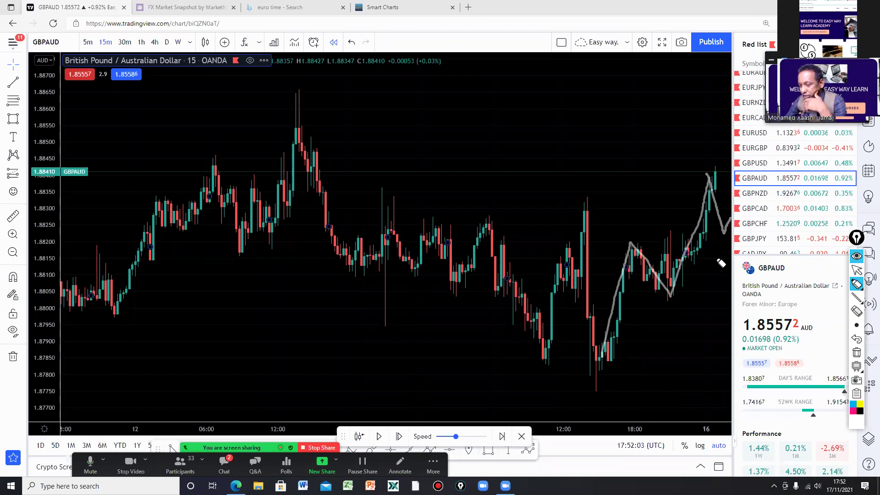
Add crossing strokes over the recent swings, loop around the lows, and circle the higher low
drag(643, 215, 718, 258)
drag(599, 290, 667, 325)
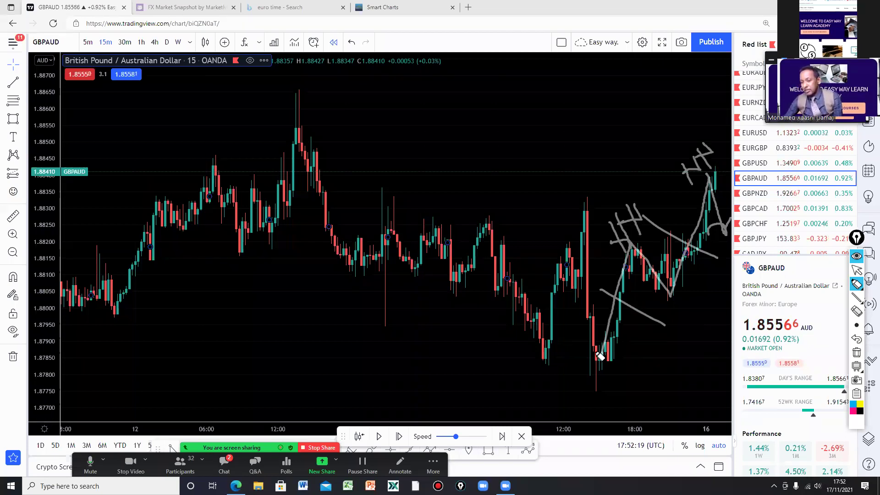
drag(553, 335, 591, 345)
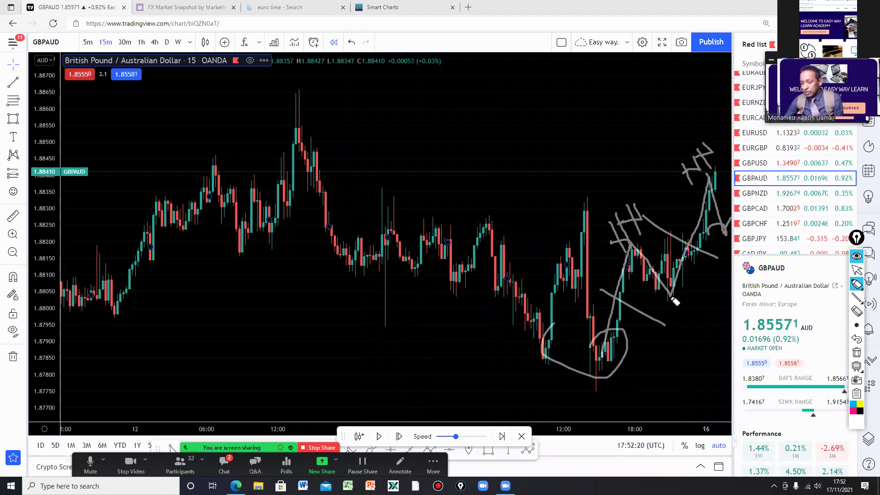
drag(667, 301, 545, 335)
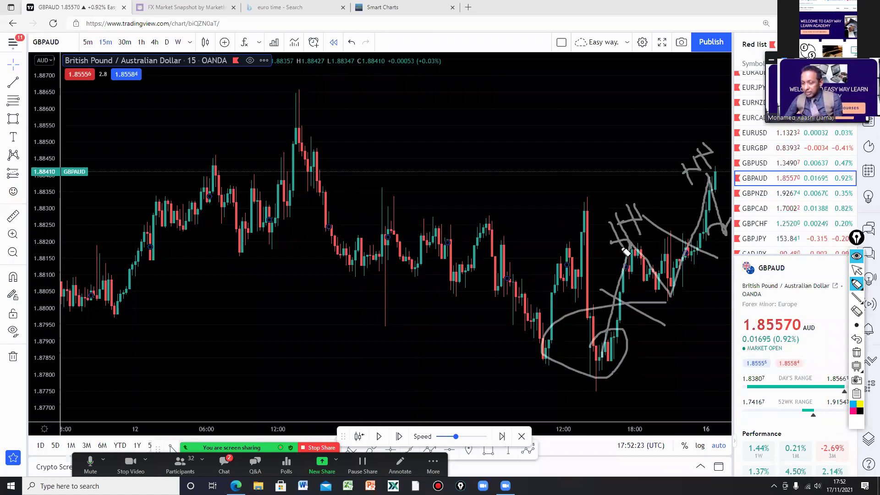
drag(676, 296, 671, 294)
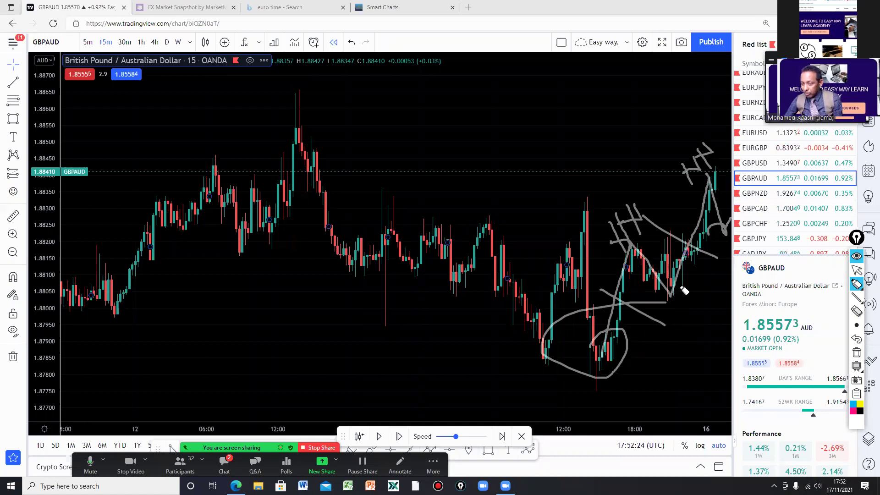
Clear the grey marks, circle the recent higher low, and sketch an N-shaped move above price
click(857, 355)
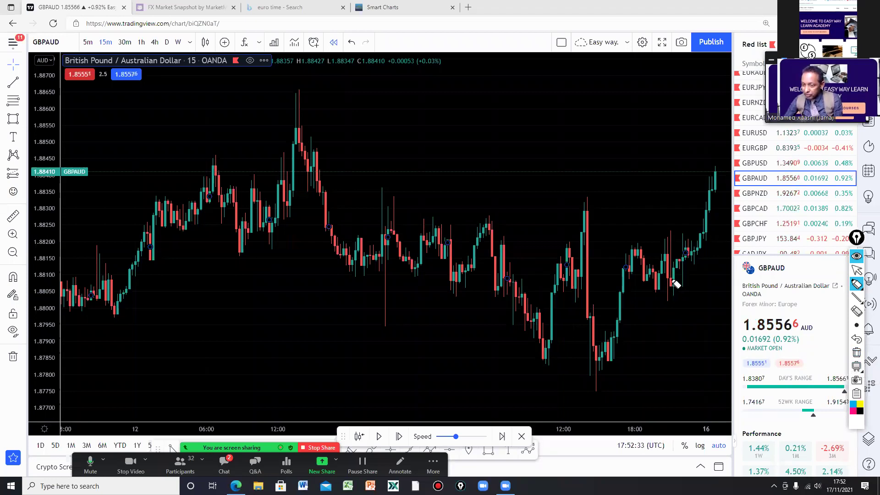
mouse_move(670, 296)
mouse_down()
mouse_move(704, 318)
mouse_move(636, 314)
mouse_up()
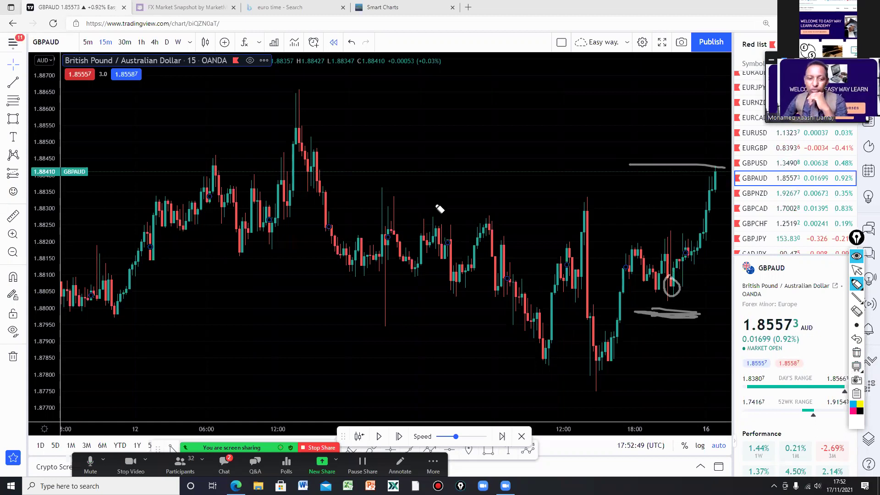
mouse_move(425, 188)
mouse_down()
mouse_move(445, 134)
mouse_move(464, 174)
mouse_move(483, 113)
mouse_up()
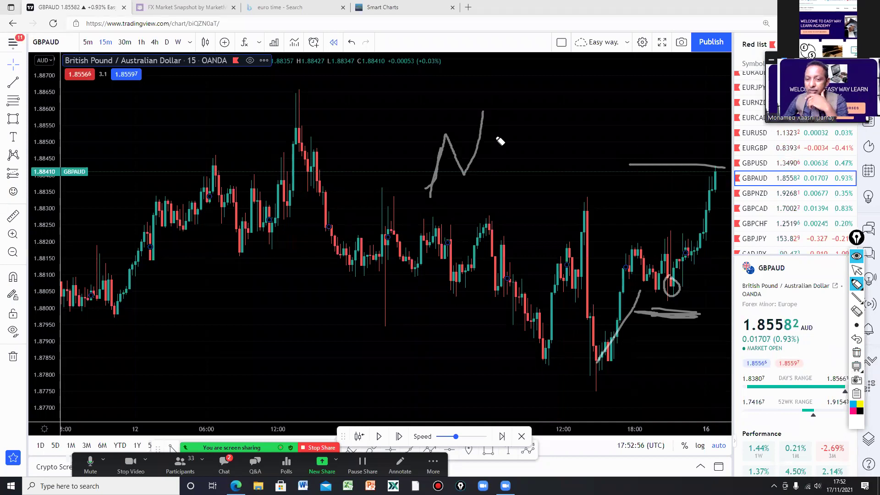
drag(466, 177, 467, 171)
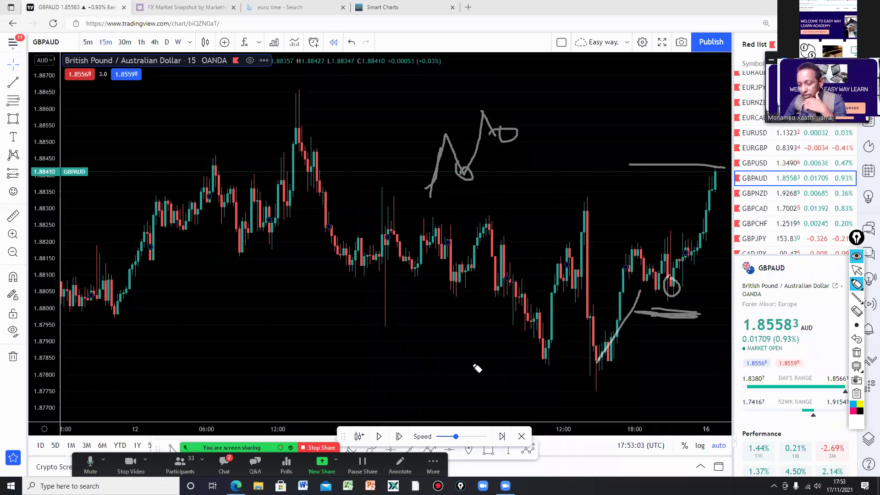
Draw a support line under the lows and mark the bounce, then clear all sketches
drag(634, 365, 472, 364)
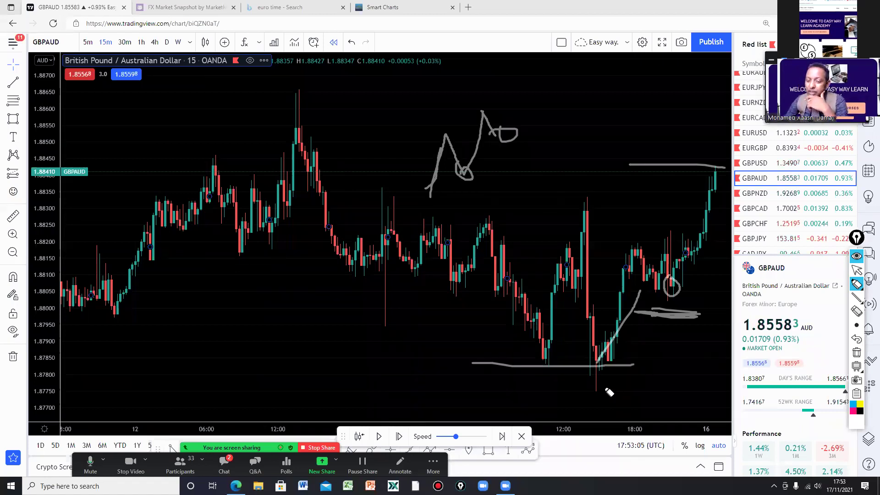
mouse_move(593, 379)
mouse_down()
mouse_move(604, 312)
mouse_move(619, 338)
mouse_up()
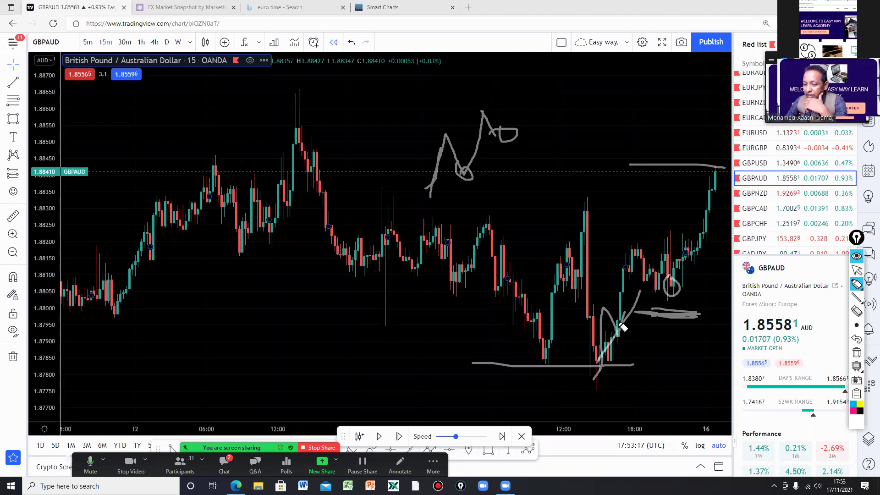
click(857, 353)
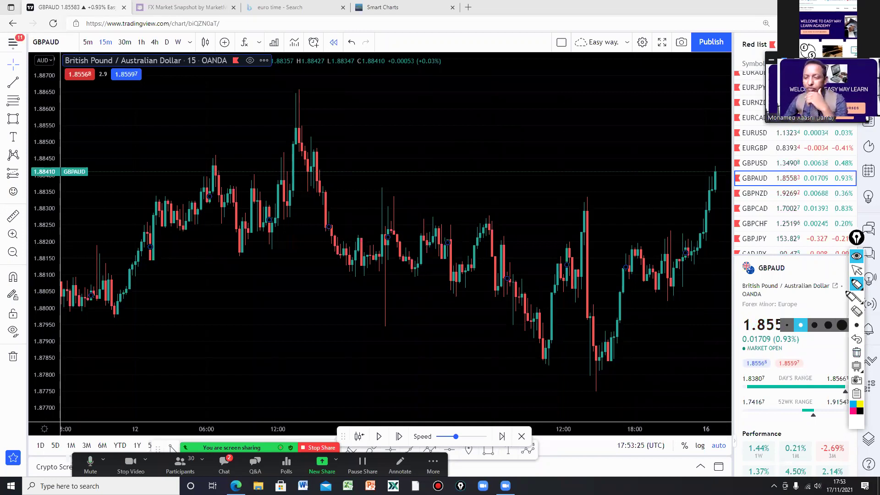
Return the annotation toolbar to the mouse arrow so the GBPAUD chart takes normal input
click(857, 270)
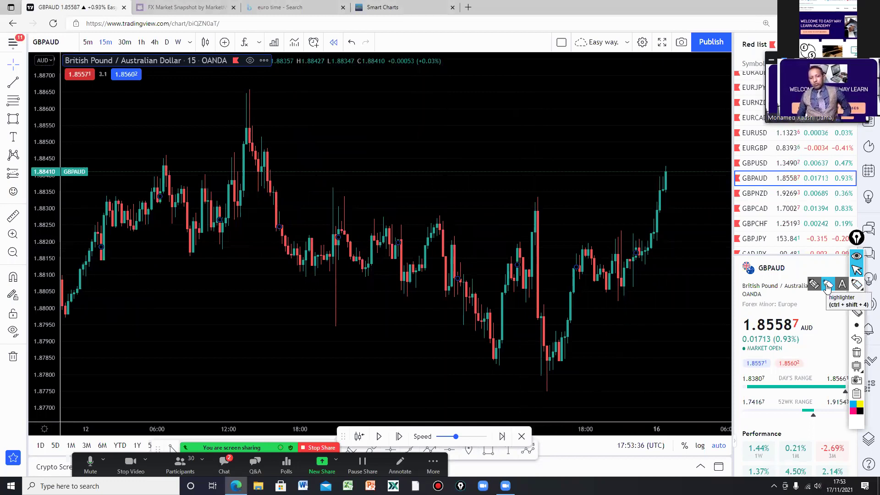
click(827, 285)
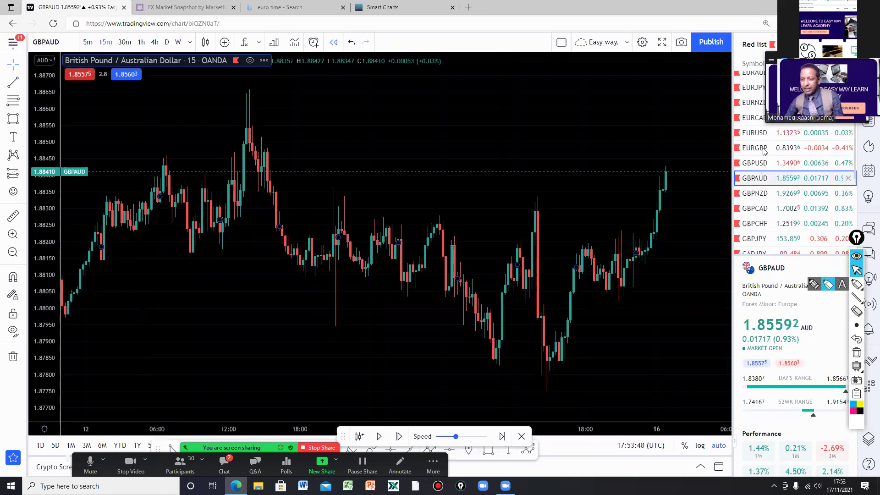
Move from EURGBP to EURUSD in the watchlist and set the chart to the D interval
click(751, 156)
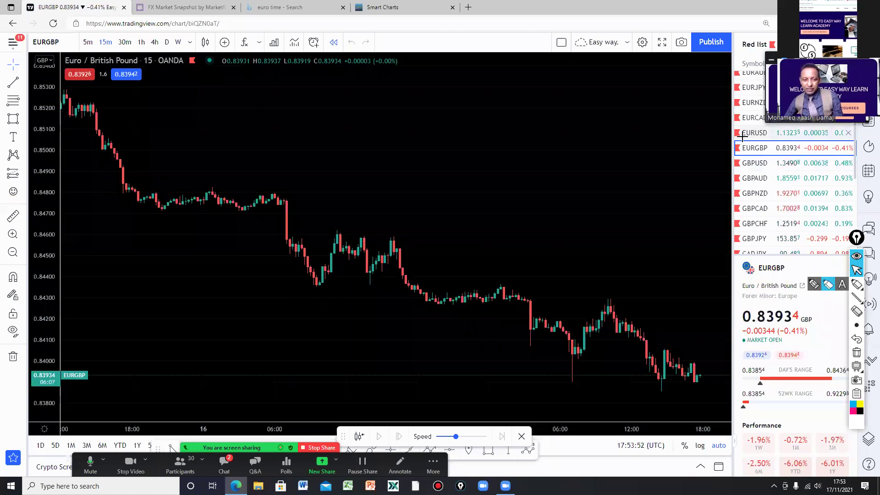
key(Up)
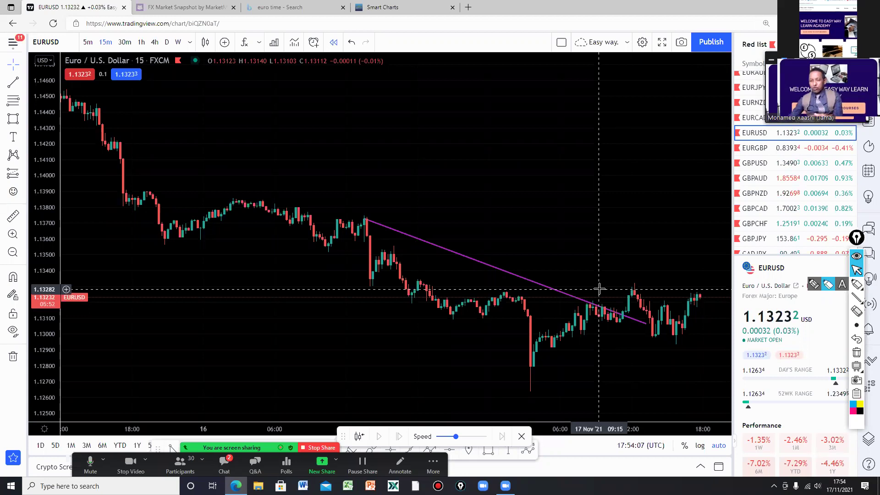
click(167, 42)
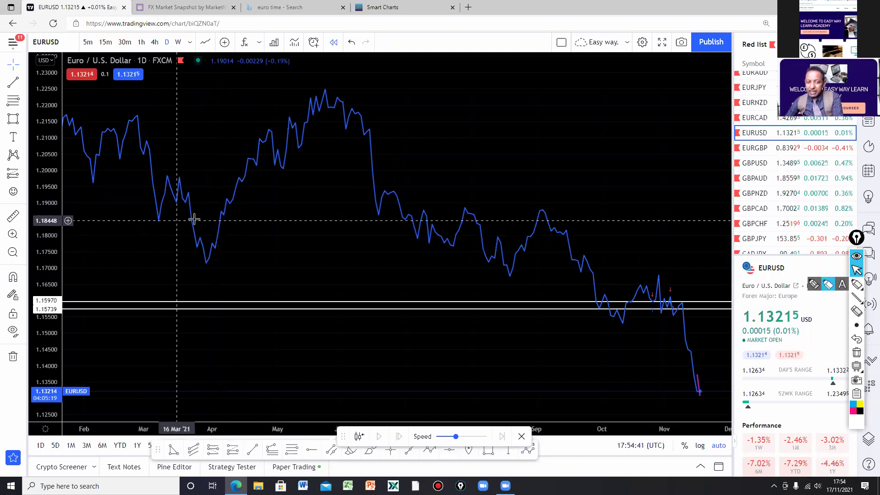
Switch the EURUSD chart to candlesticks on the 4-hour timeframe
click(205, 42)
click(224, 84)
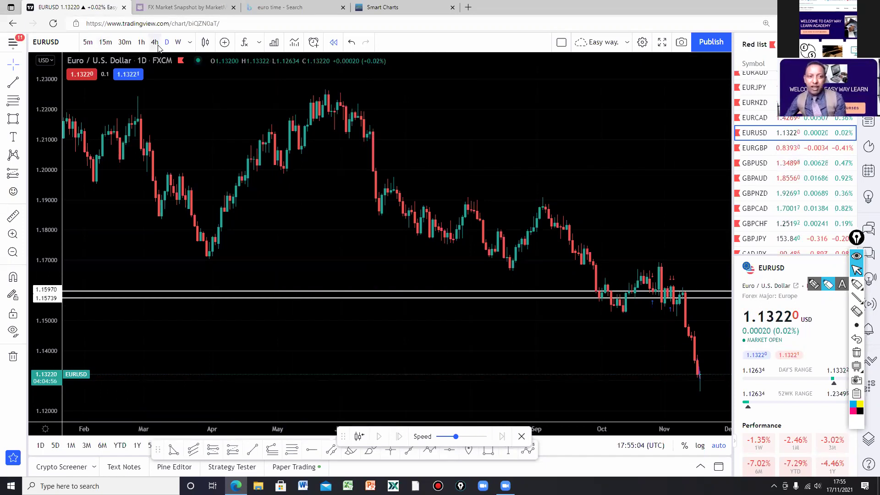
click(155, 42)
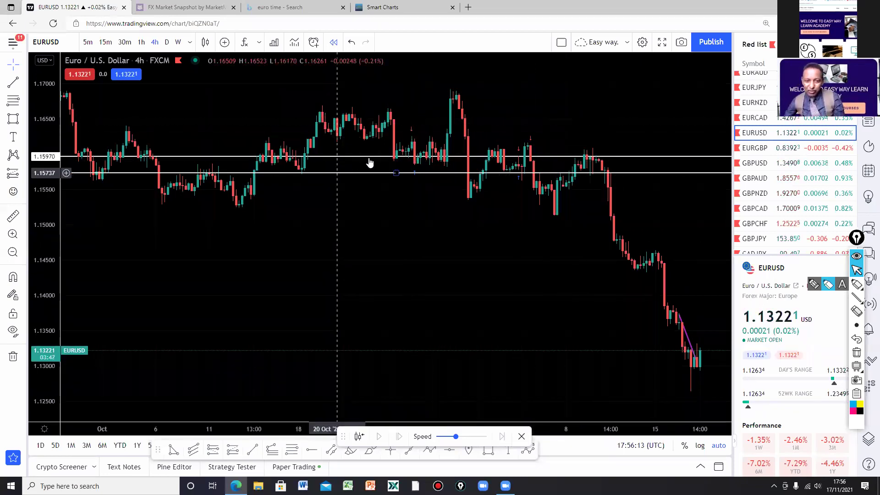
Raise the upper zone line to 1.16941 and the lower one to about 1.16759
drag(371, 155, 375, 88)
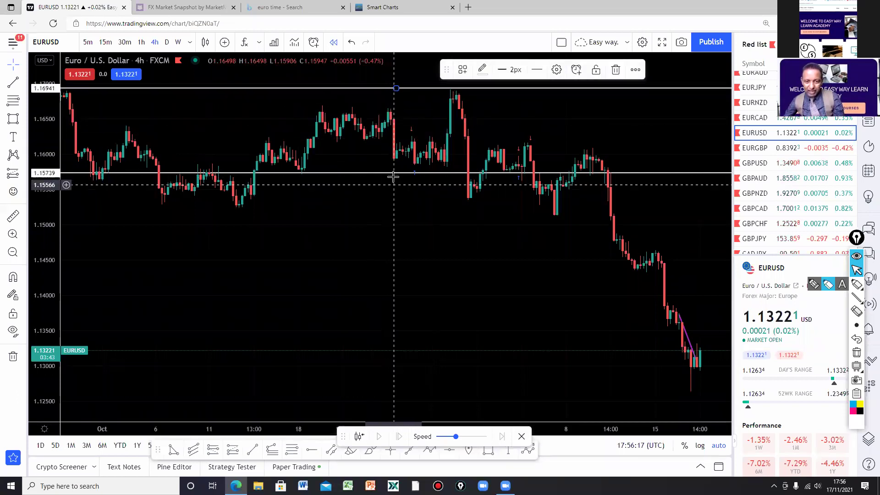
drag(389, 172, 405, 100)
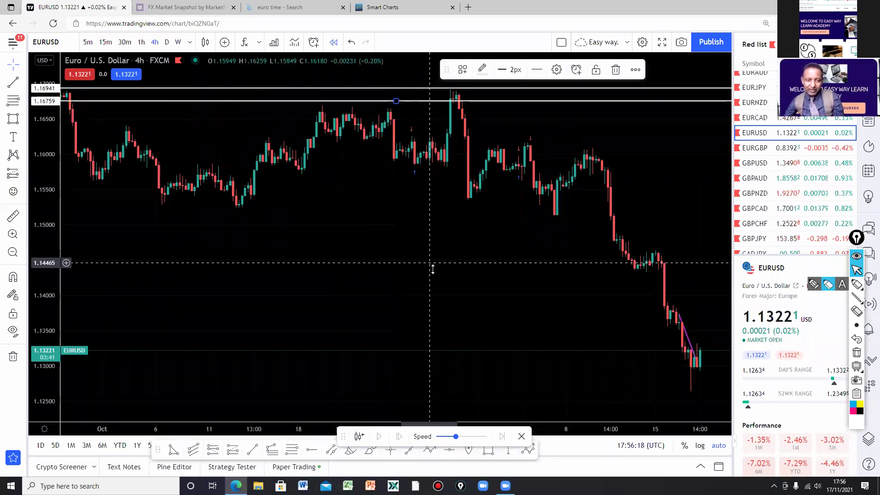
scroll(440, 273, down, 2)
Bring earlier September price into view and restart the replay from around late August
scroll(449, 281, down, 2)
scroll(477, 311, down, 1)
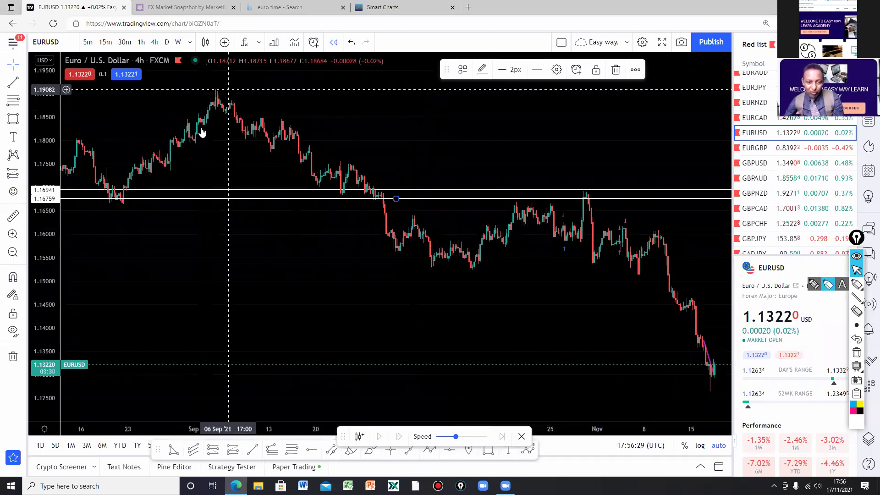
drag(287, 153, 571, 192)
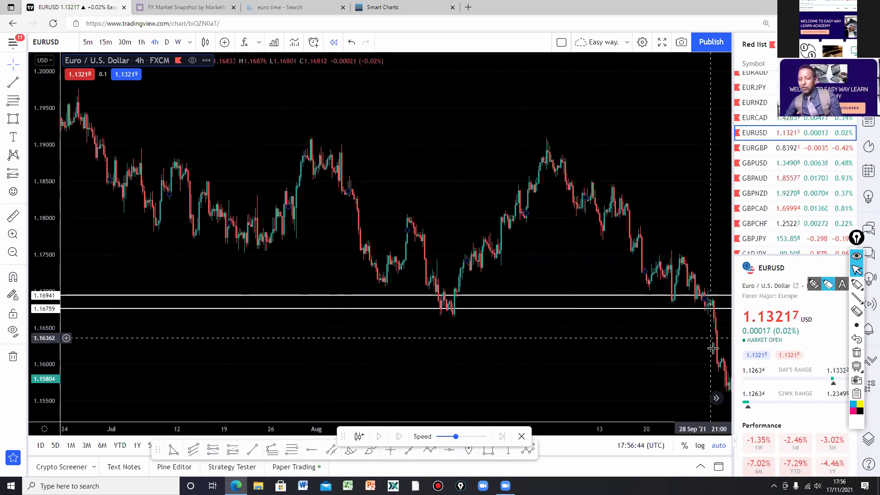
click(460, 231)
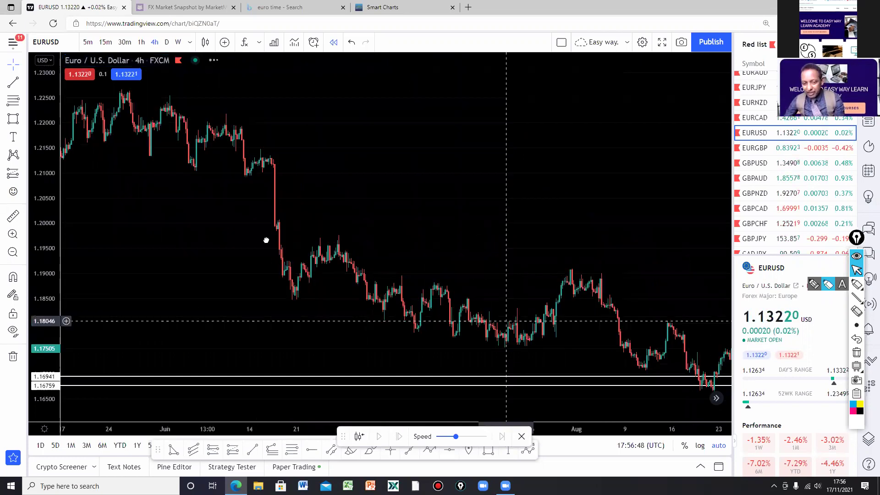